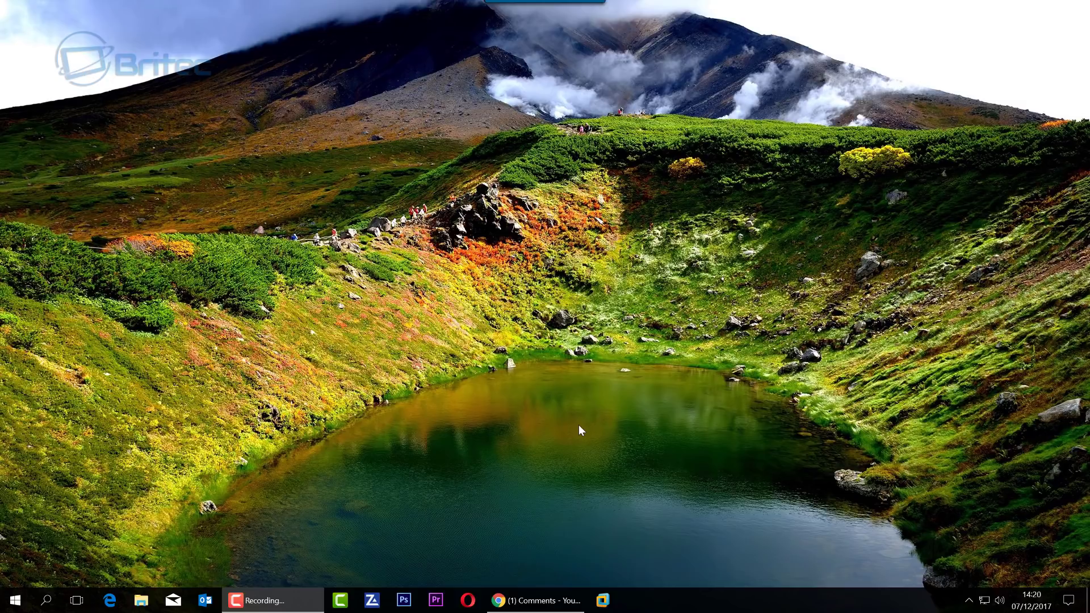
- Launch Task Manager from the taskbar and scroll down to the background processes
left_click(46, 600)
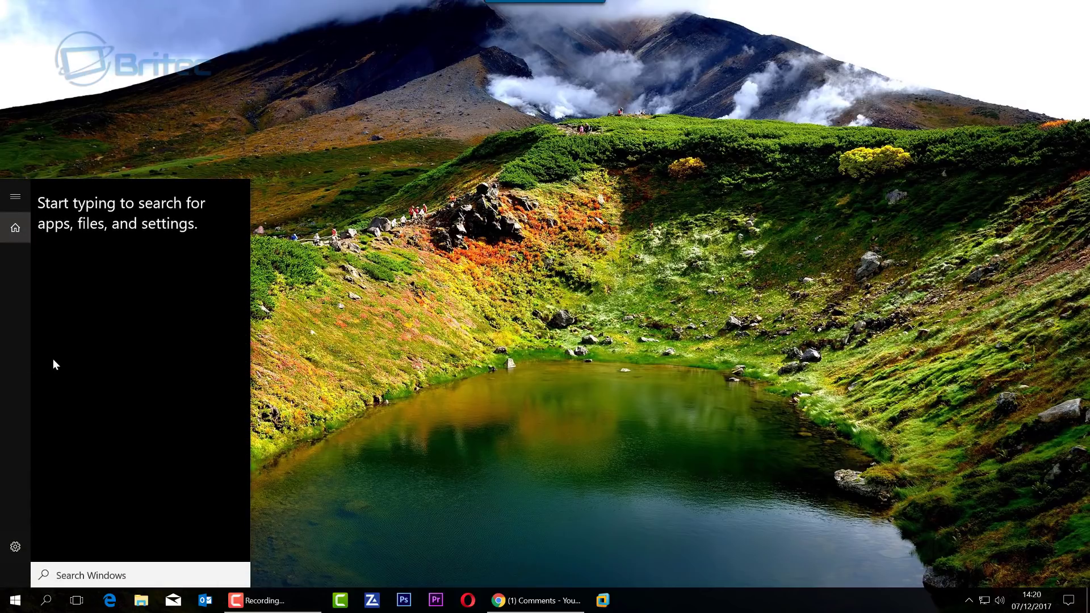
right_click(669, 607)
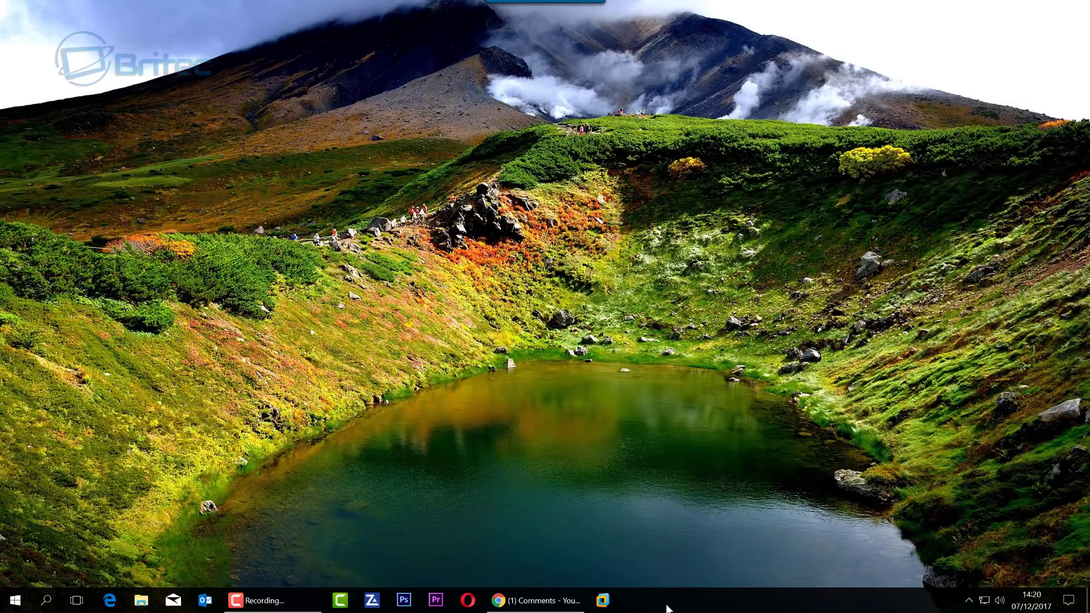
left_click(700, 542)
left_click_drag(659, 46, 535, 120)
scroll(412, 321, "down", 1)
scroll(412, 320, "down", 1)
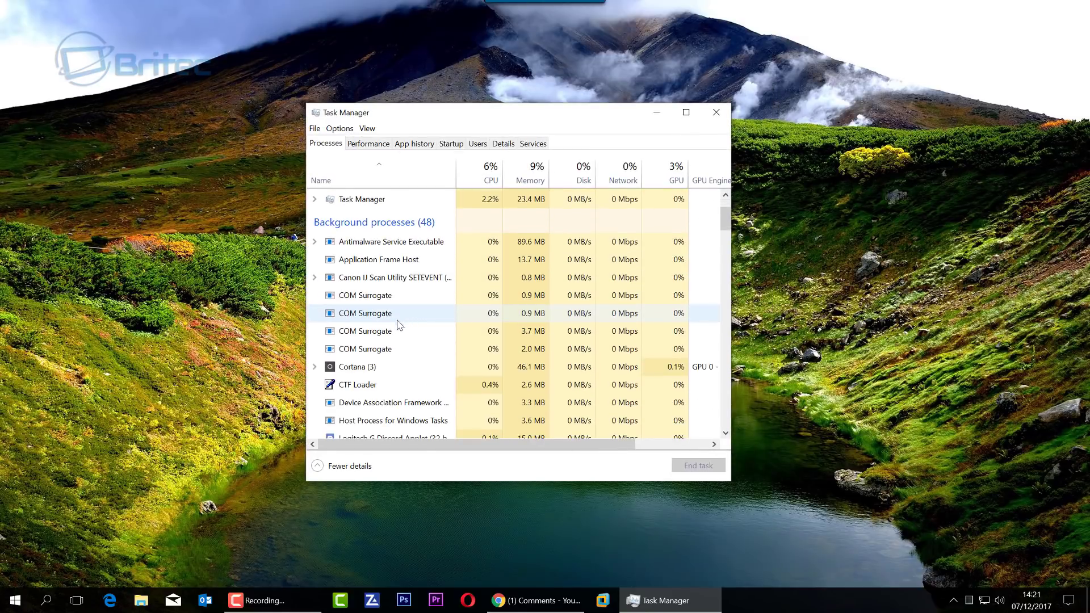
- Select Cortana (3) and expand and collapse it to view its three child processes
left_click(366, 370)
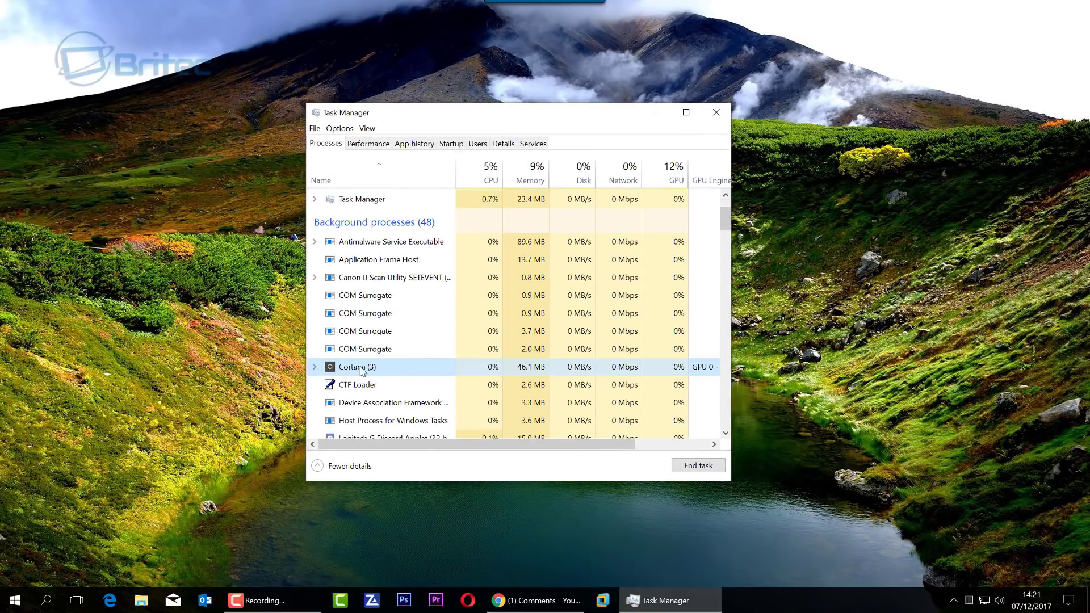
left_click(315, 331)
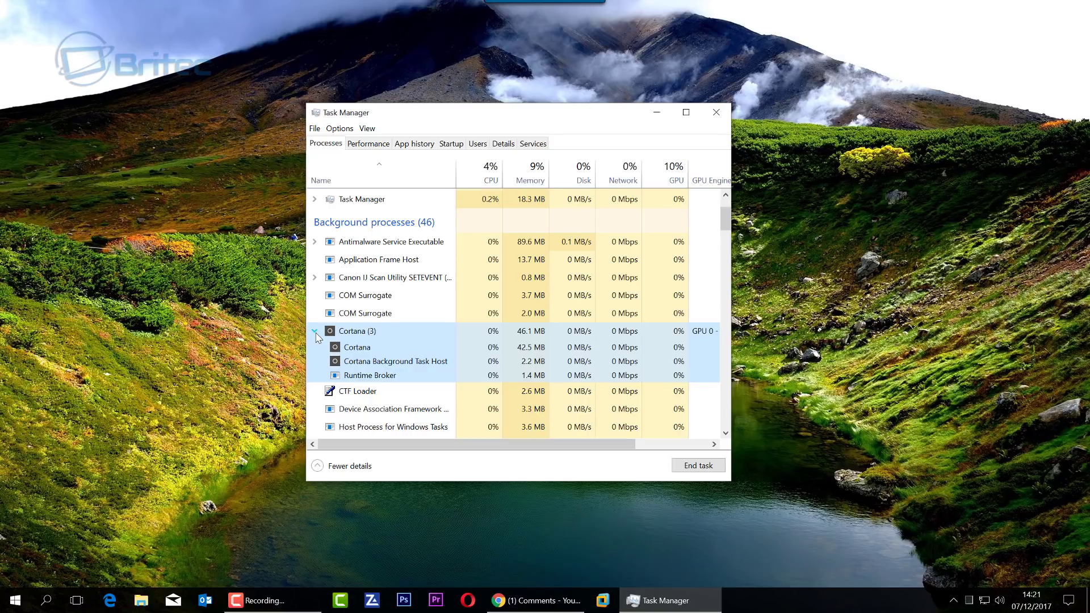
left_click(315, 332)
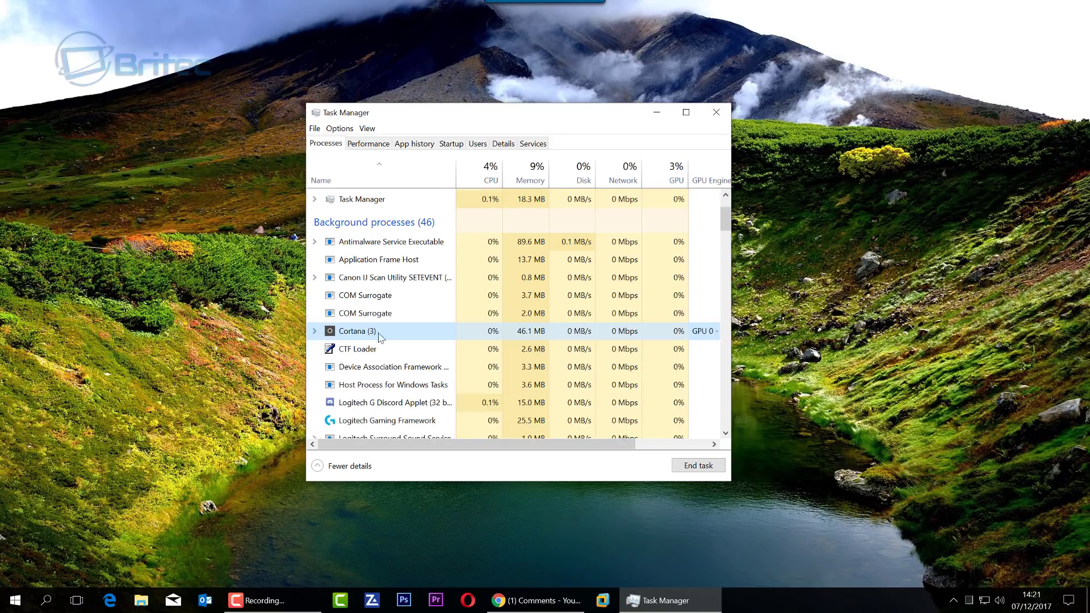
left_click(315, 332)
left_click(314, 332)
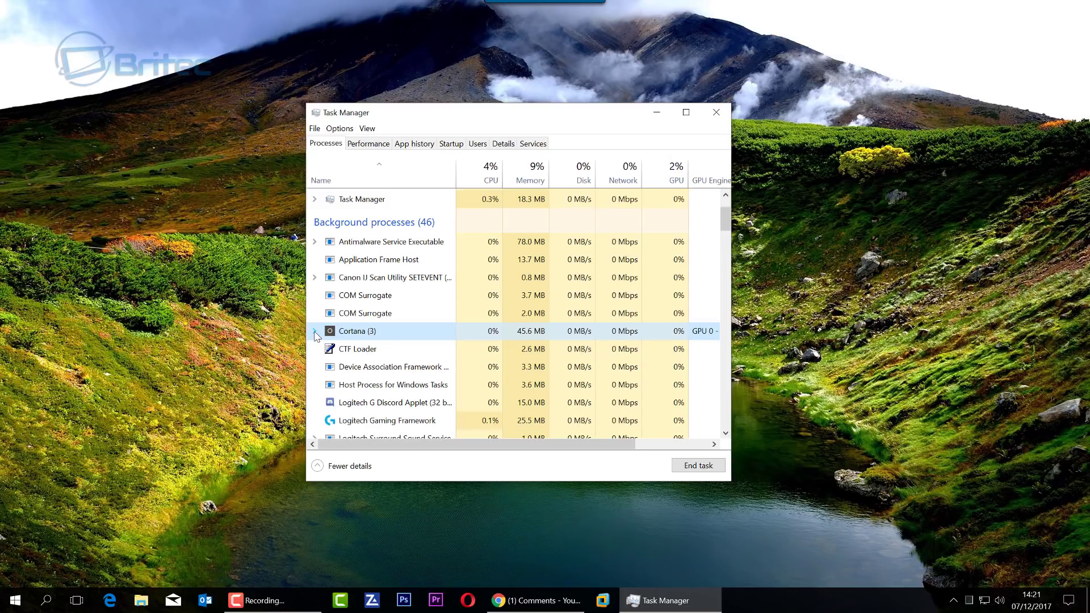
left_click(315, 332)
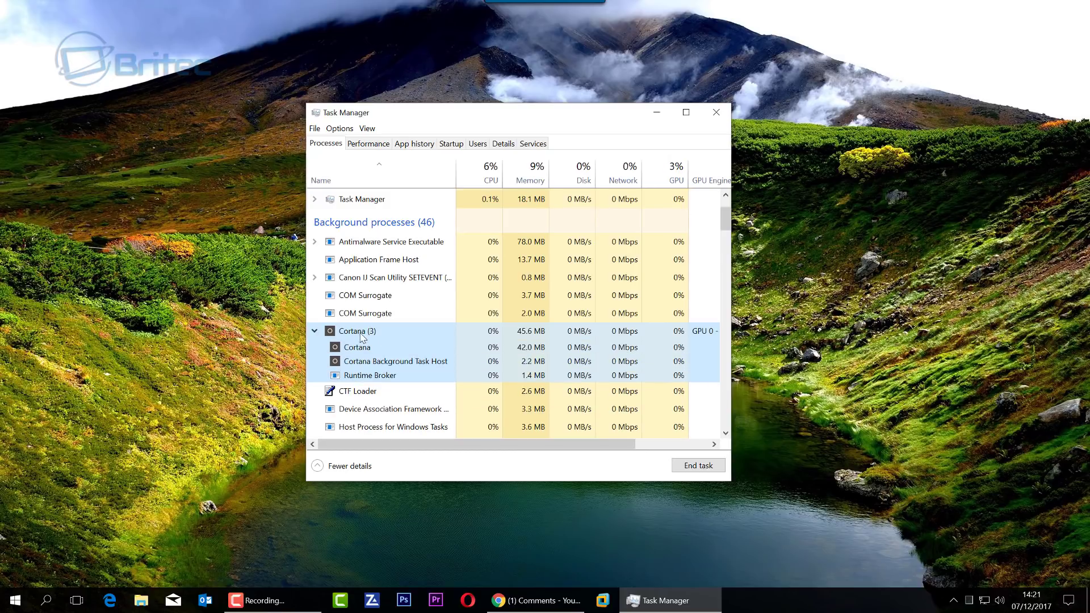
left_click(315, 332)
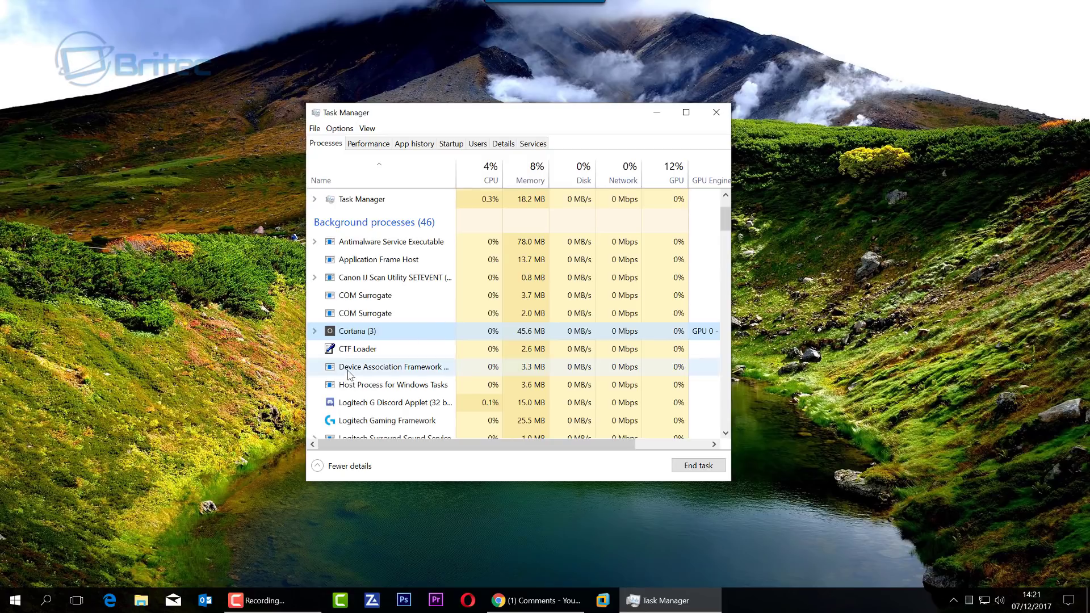
- Minimize and restore Task Manager, checking that taskbar search opens and closes
left_click(657, 112)
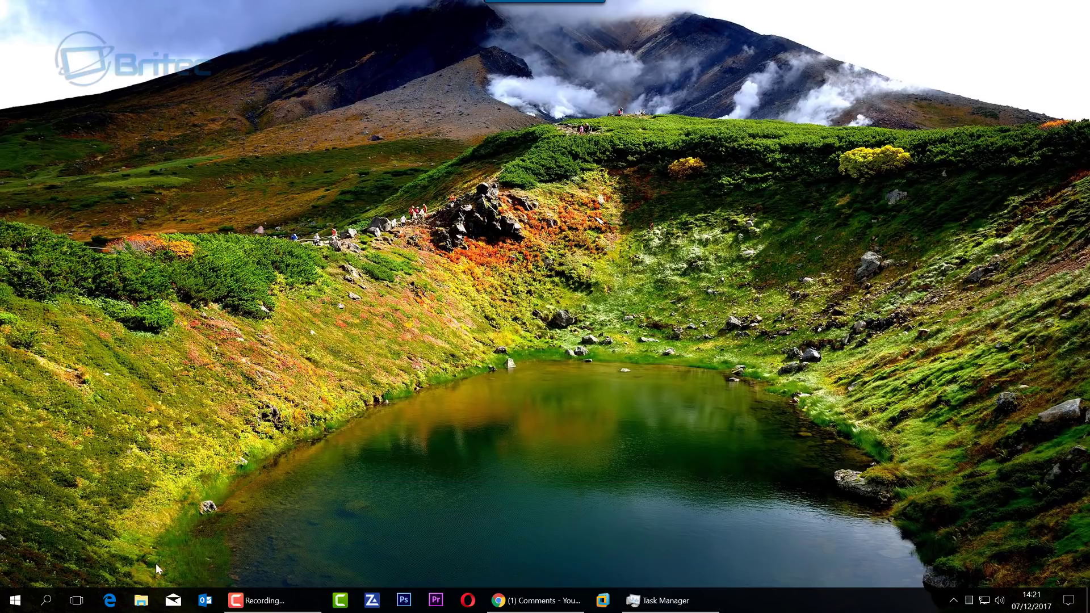
left_click(48, 602)
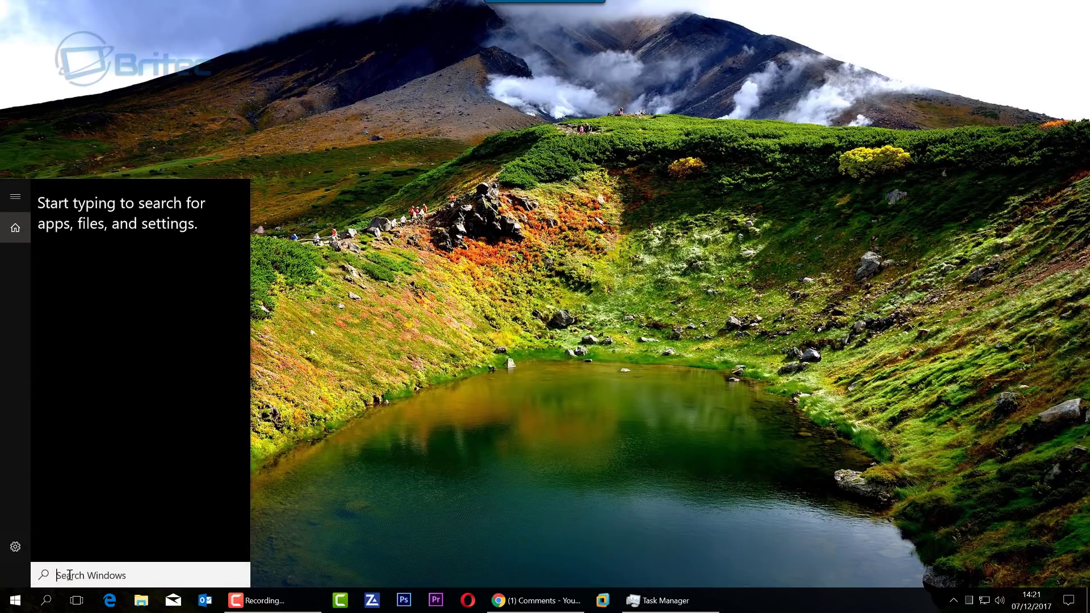
left_click(634, 600)
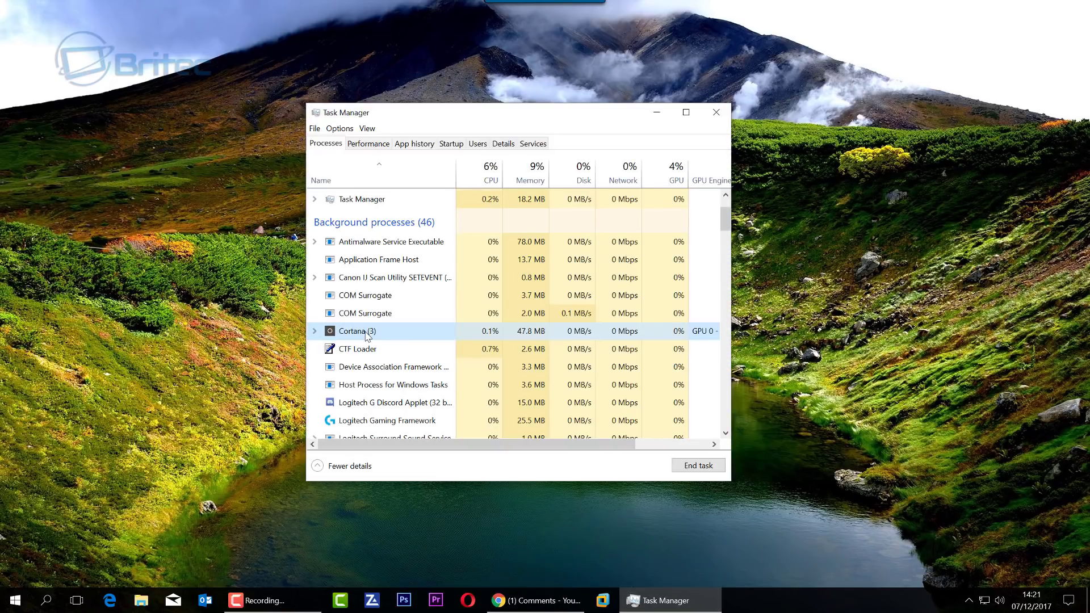
left_click(47, 600)
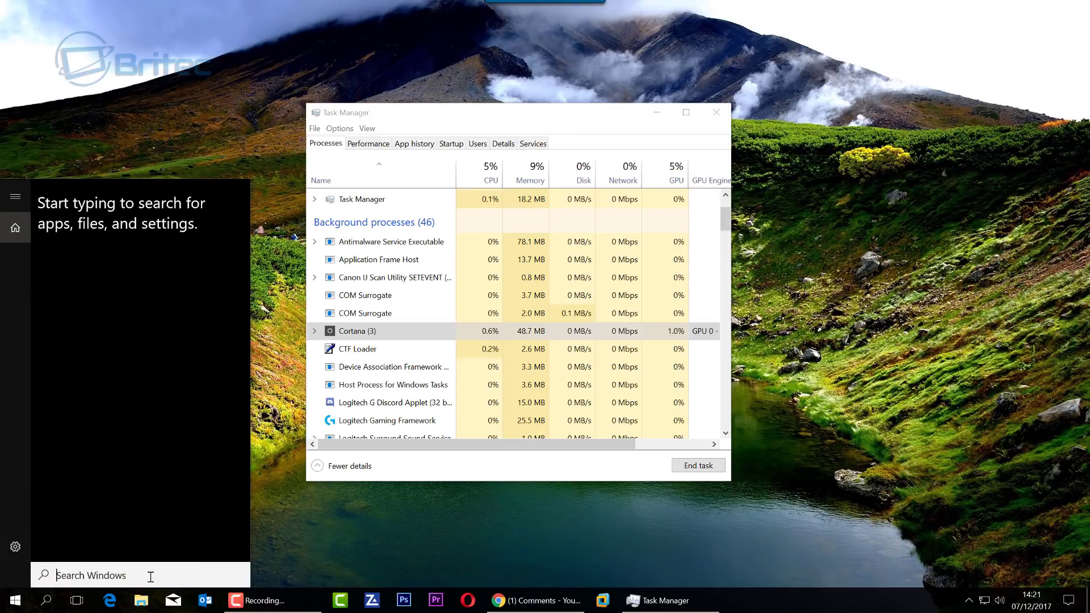
left_click(47, 600)
left_click(47, 600)
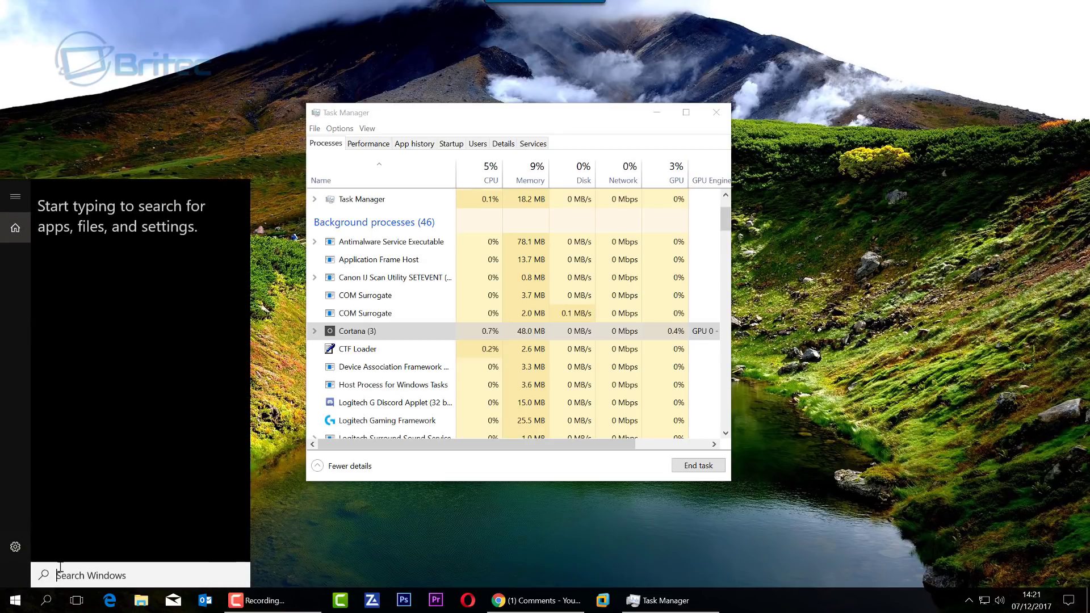
- Open Windows search from the Win+X power-user menu, then close it
right_click(7, 606)
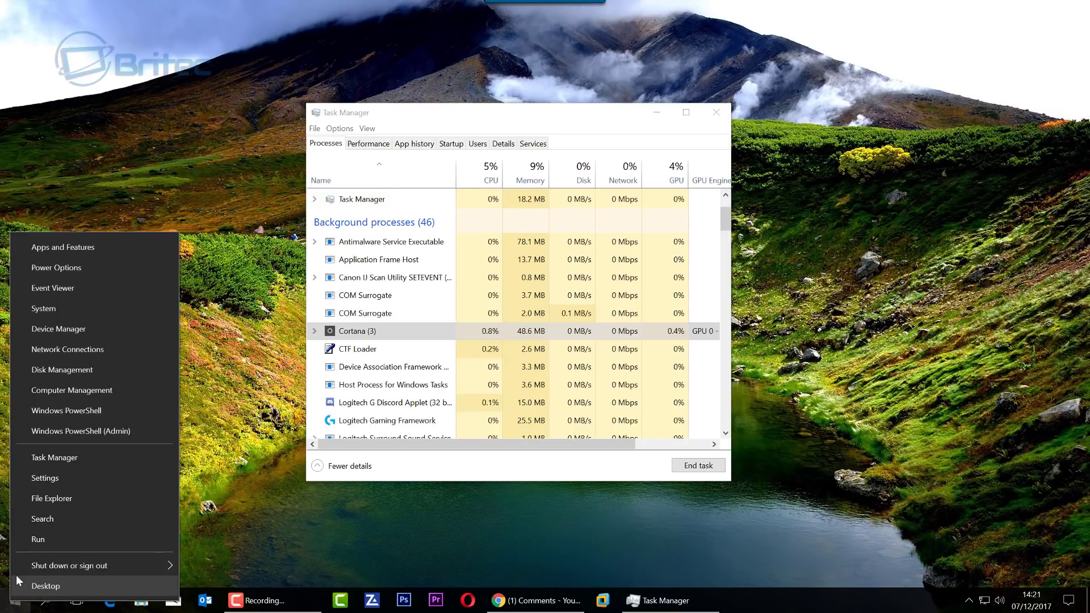
left_click(37, 520)
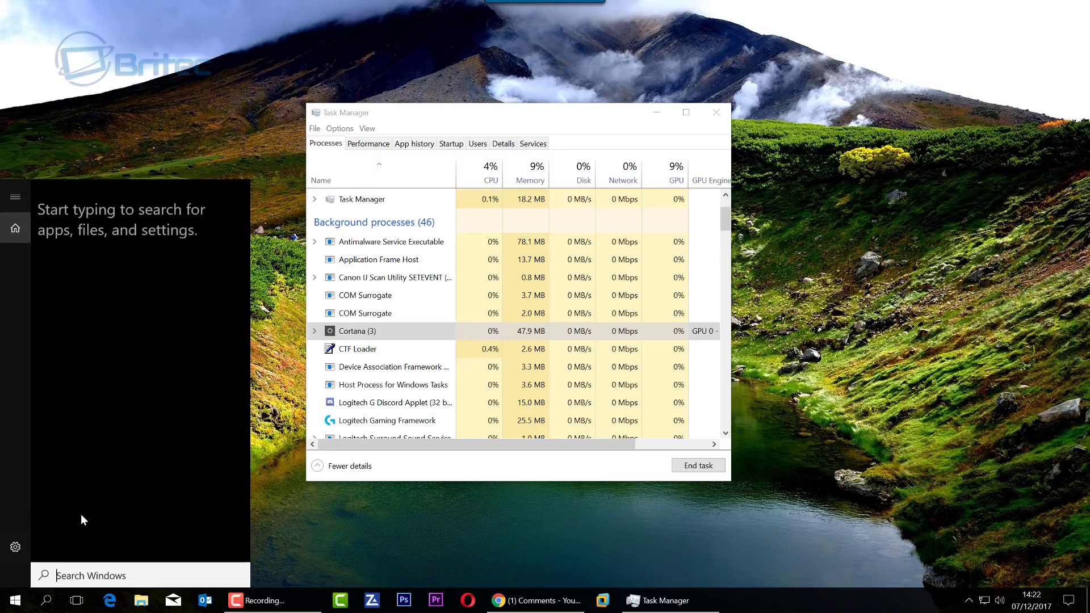
left_click(331, 548)
- Bring the YouTube comments page forward and read the comments about renaming the Cortana folder
left_click(534, 600)
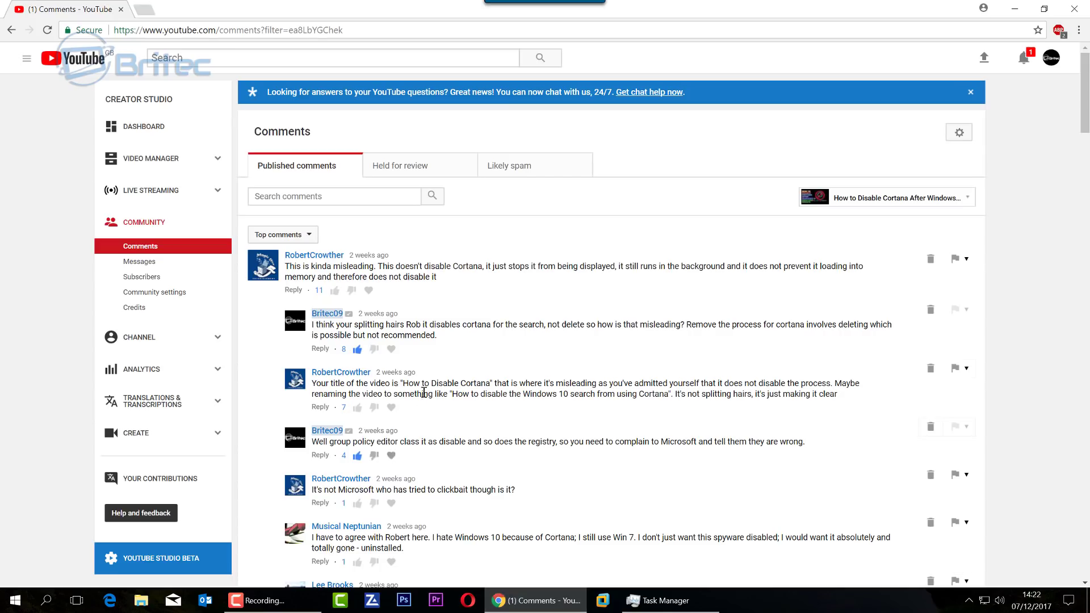
scroll(424, 393, "down", 20)
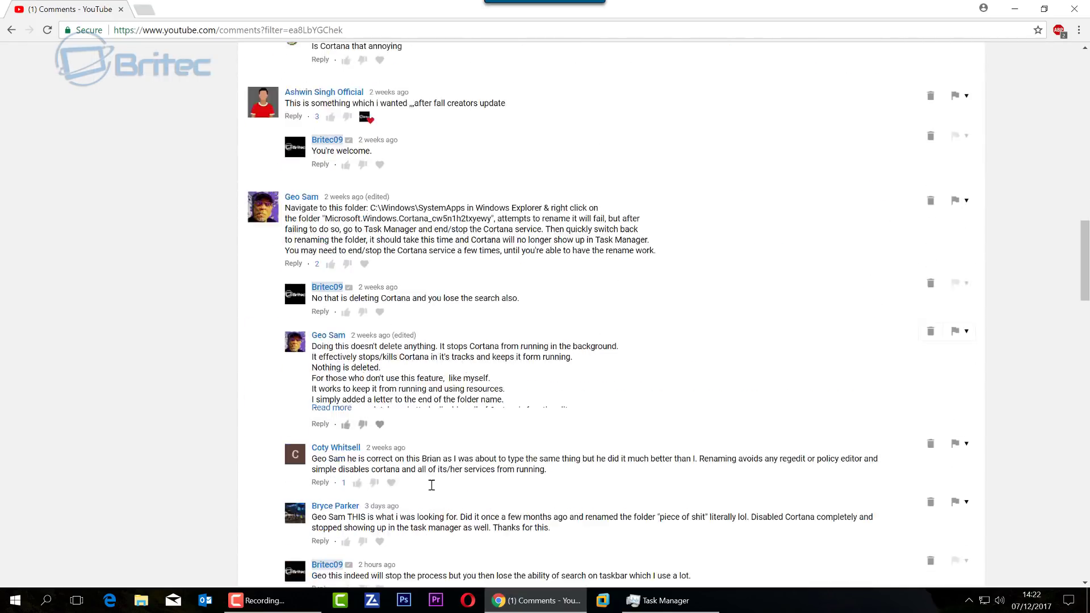
scroll(431, 485, "down", 1)
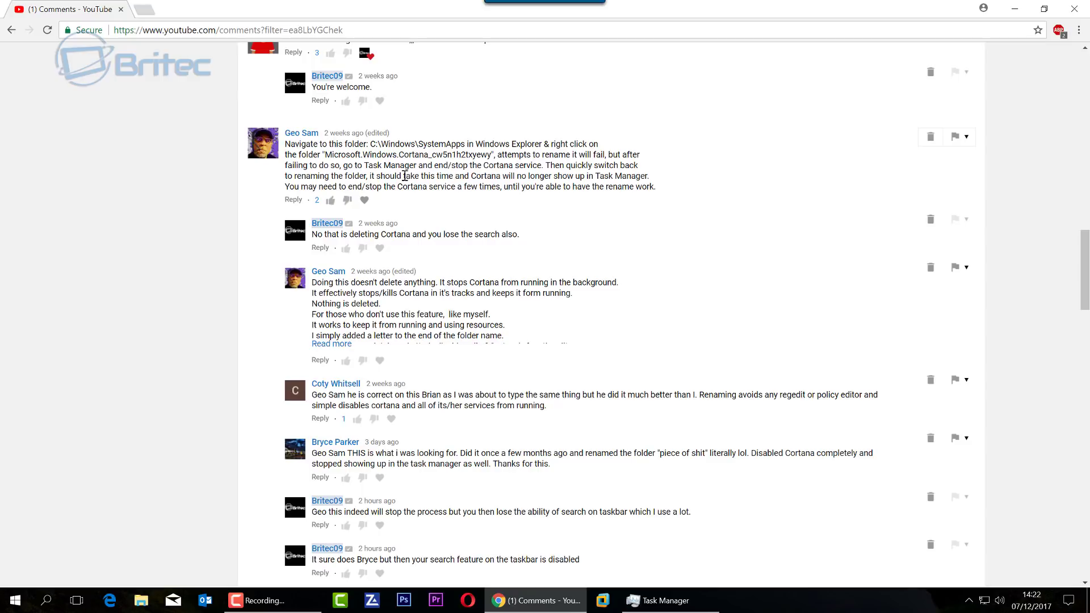
scroll(375, 391, "down", 3)
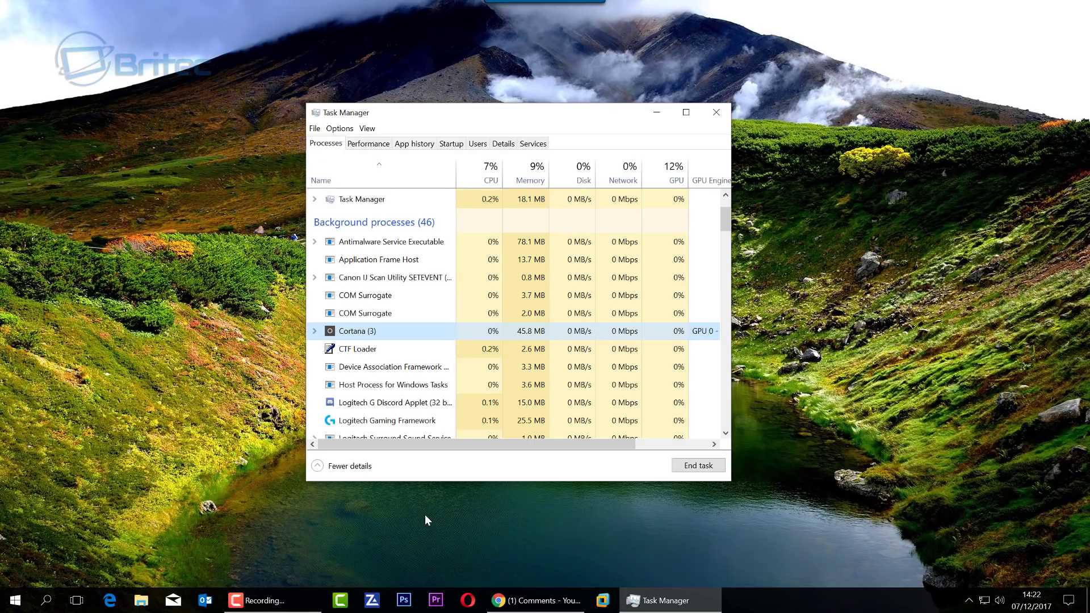
- Open File Explorer and browse to C:\Windows\SystemApps
left_click(379, 522)
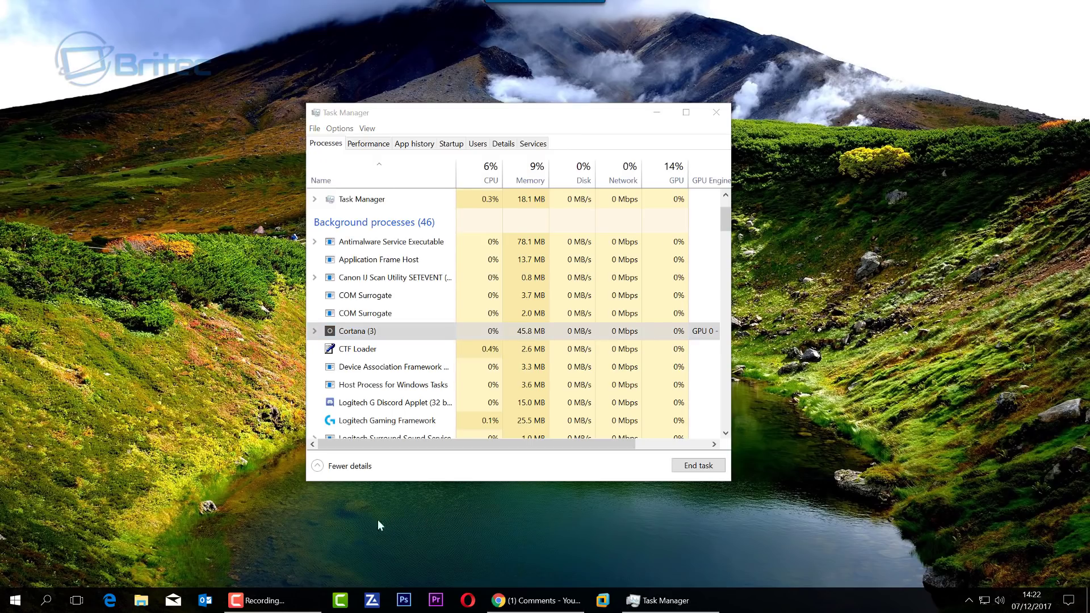
left_click(141, 601)
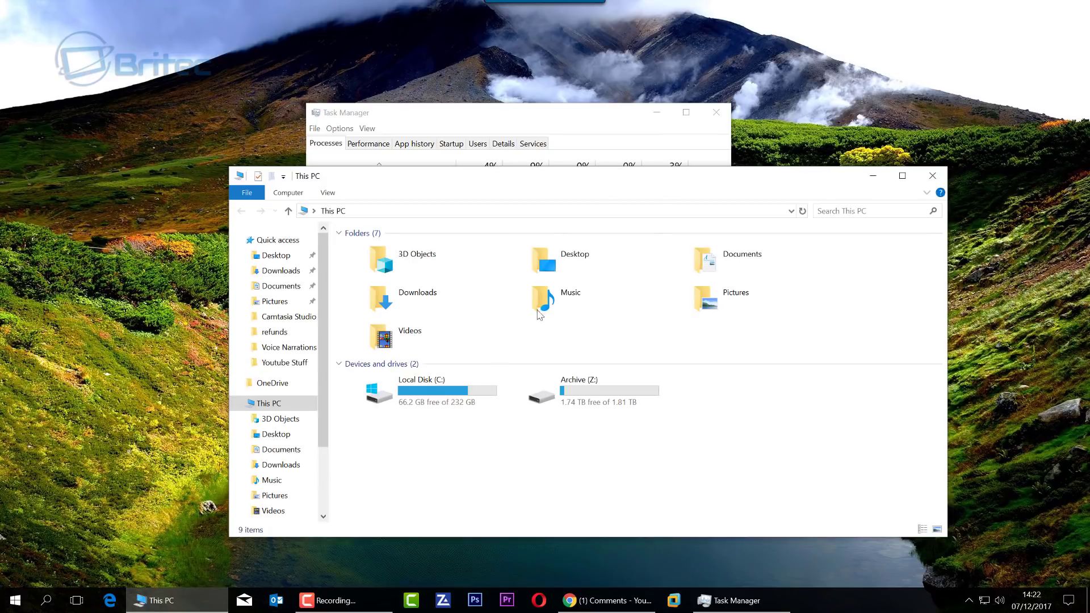
left_click_drag(597, 186, 570, 134)
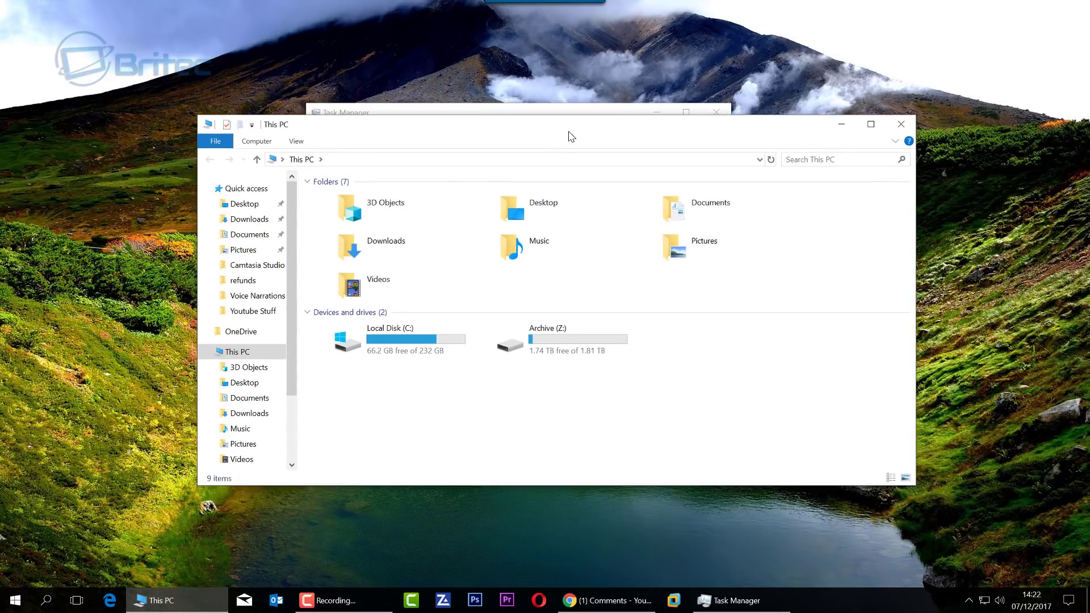
double_click(400, 340)
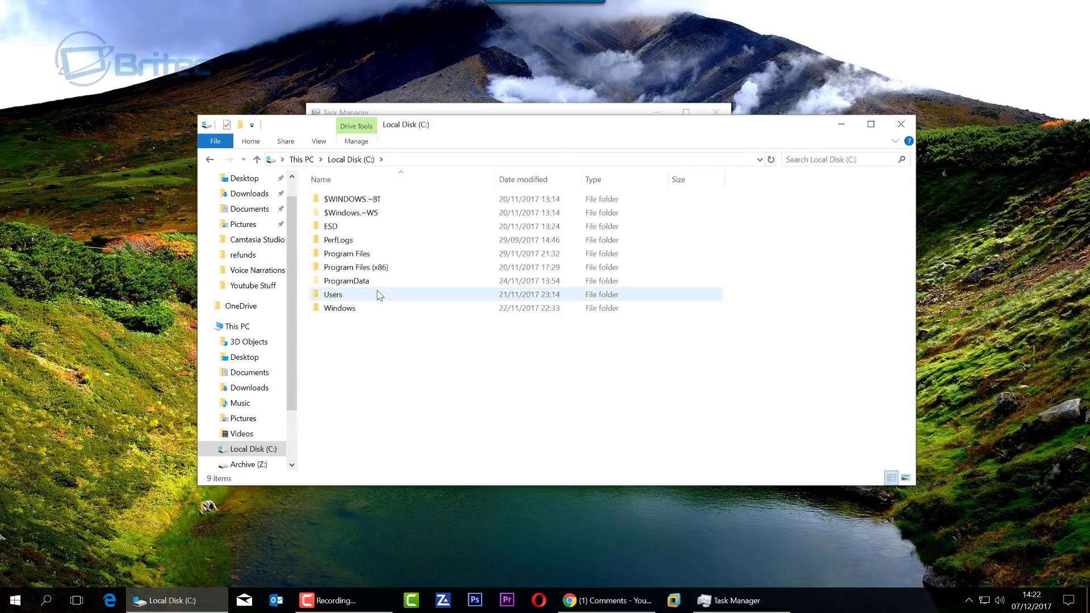
double_click(377, 308)
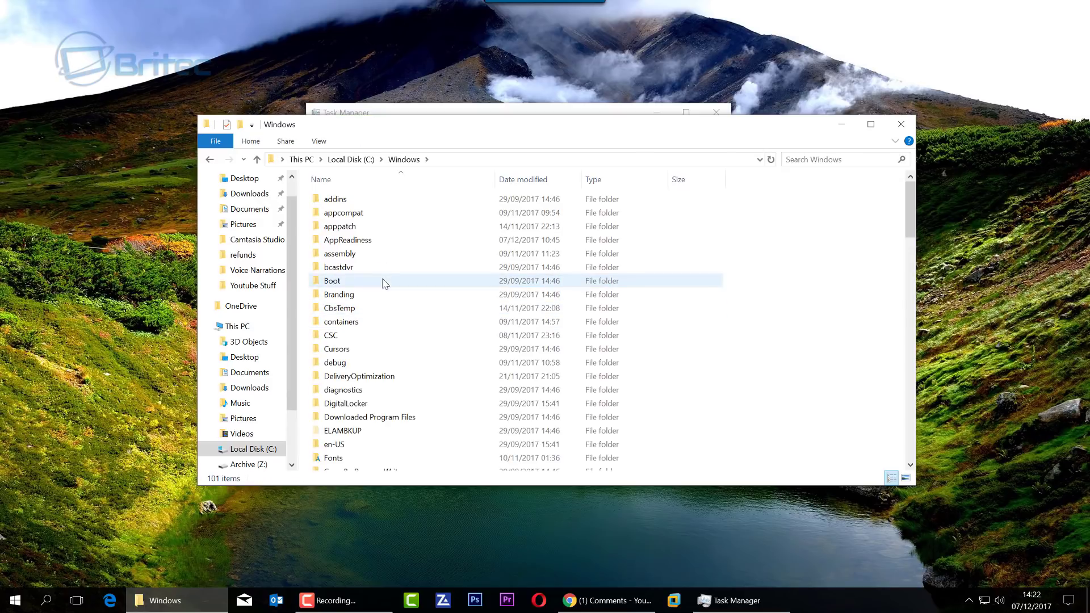
scroll(377, 336, "down", 6)
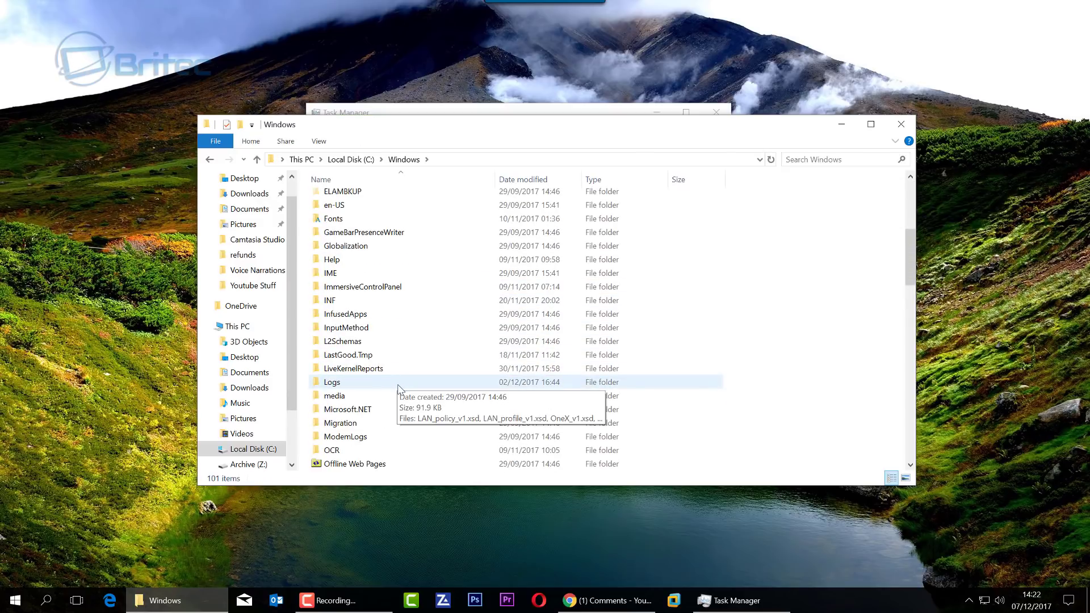
scroll(398, 389, "down", 12)
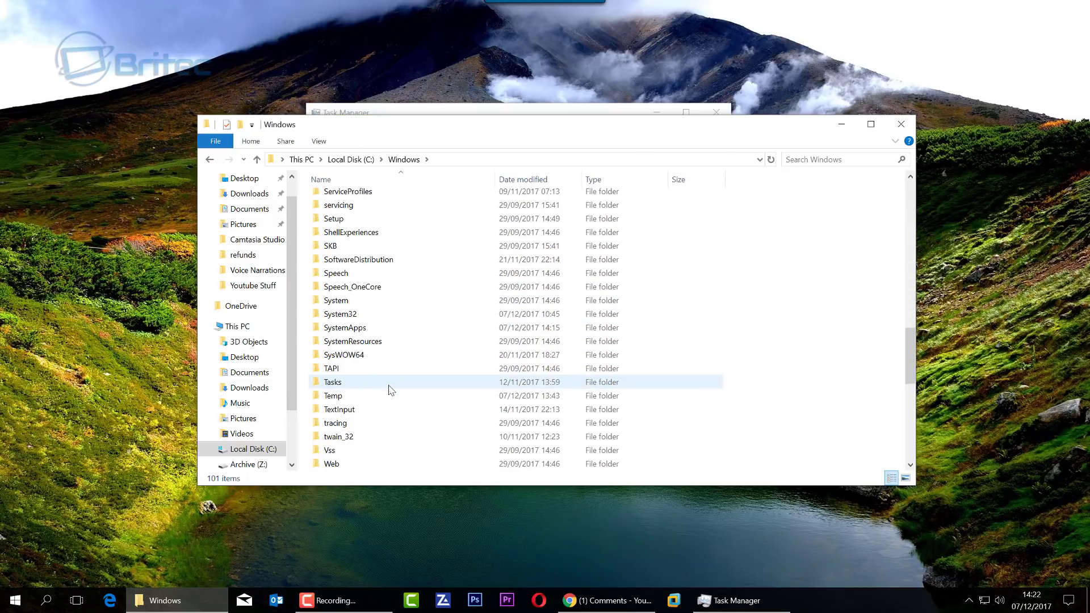
left_click(353, 329)
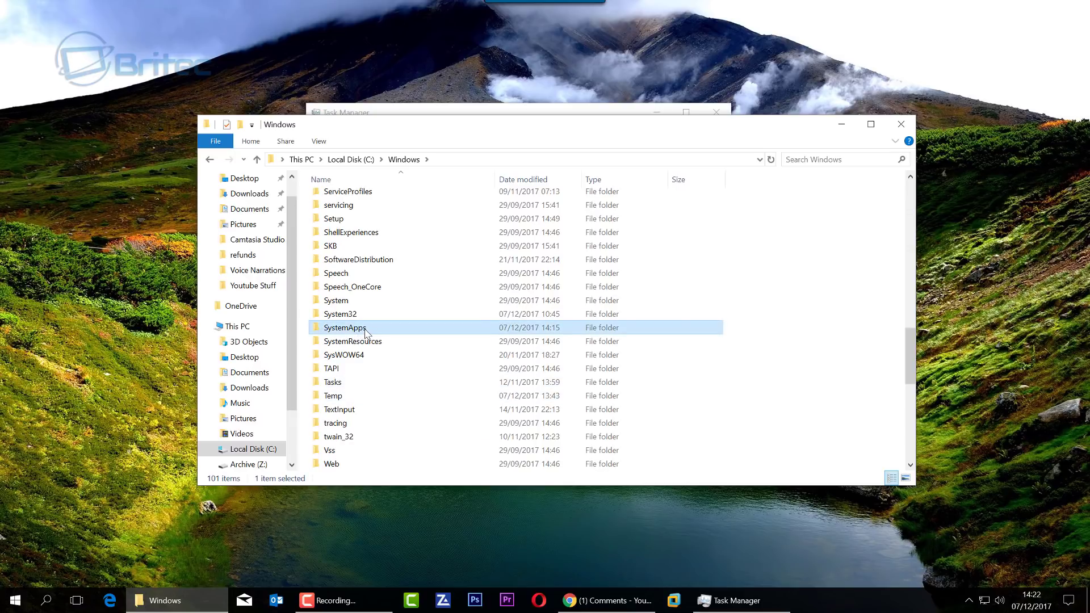
double_click(366, 334)
- Select the Microsoft.Windows.Cortana folder, test taskbar search, then bring the YouTube comments forward
left_click_drag(463, 134, 469, 124)
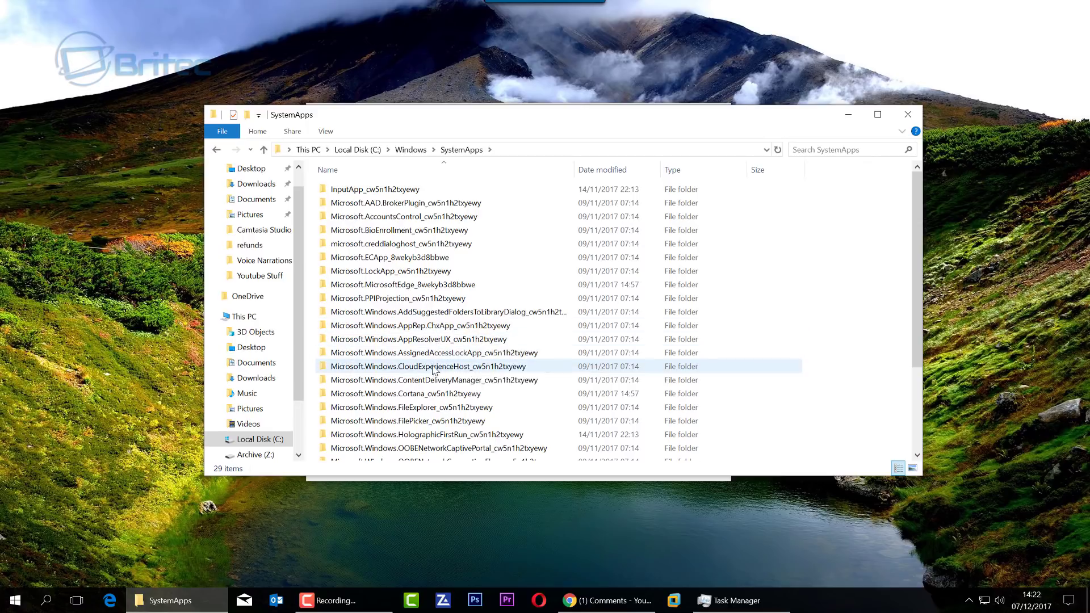
scroll(426, 397, "down", 1)
left_click(411, 364)
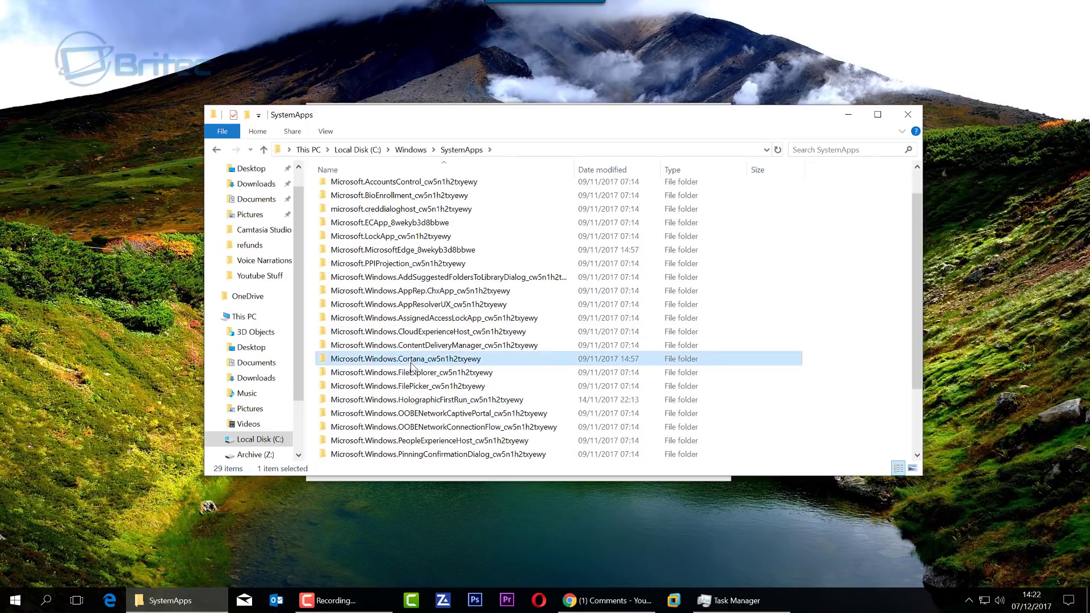
left_click(47, 600)
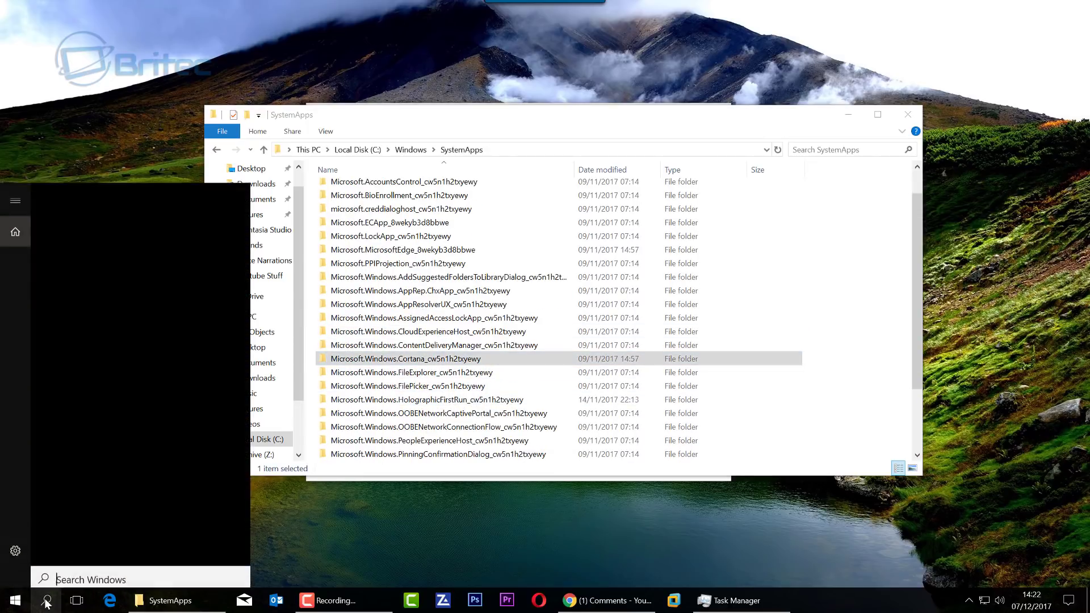
left_click(46, 601)
left_click(406, 361)
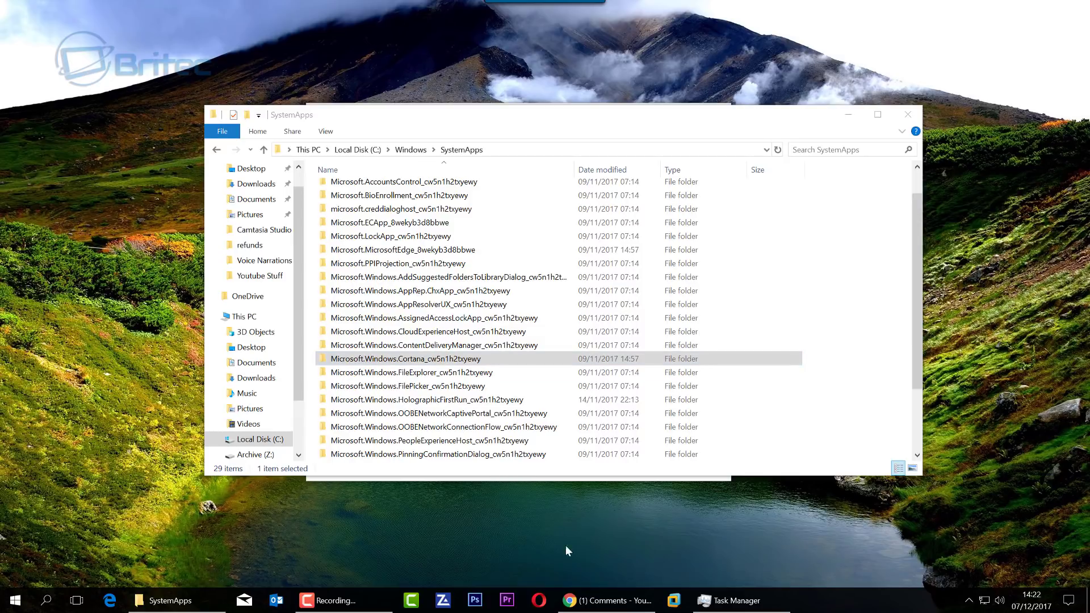
left_click(606, 601)
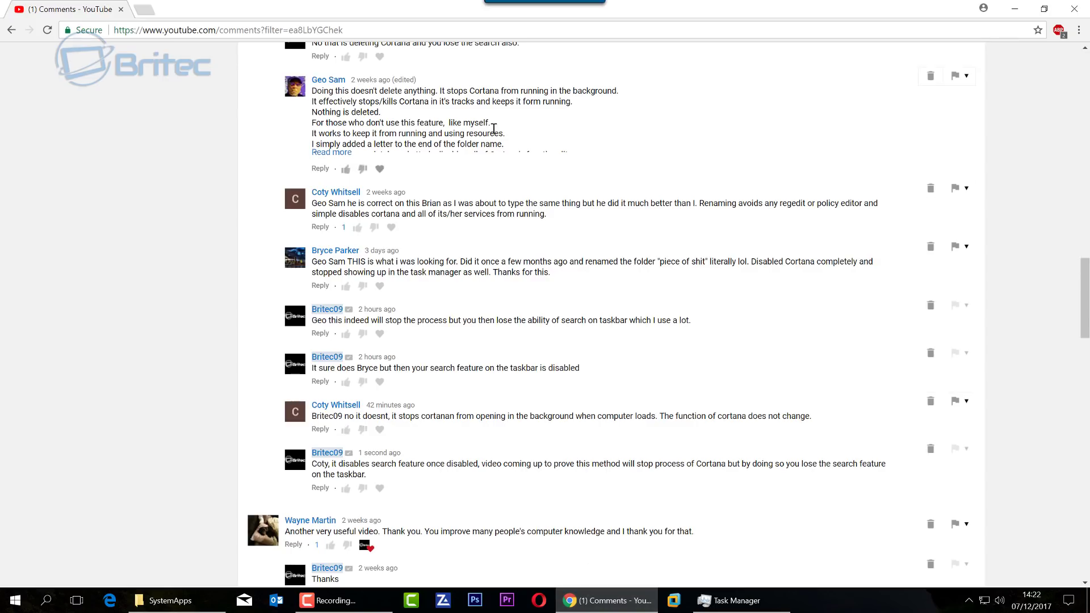
- Expand and collapse the long comment about renaming the folder, then minimize Chrome
left_click(332, 152)
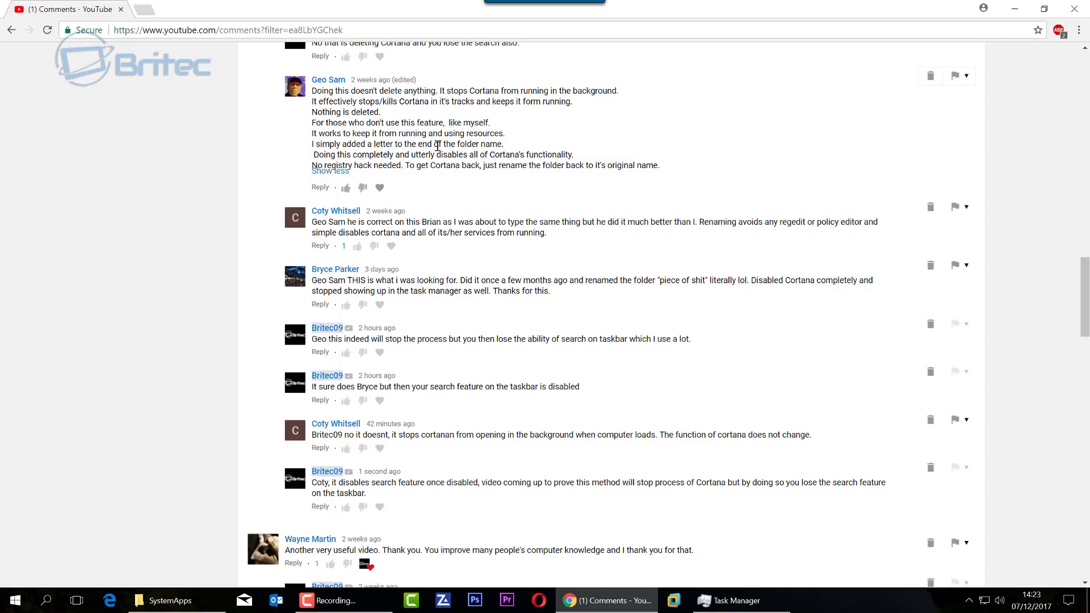
left_click(331, 168)
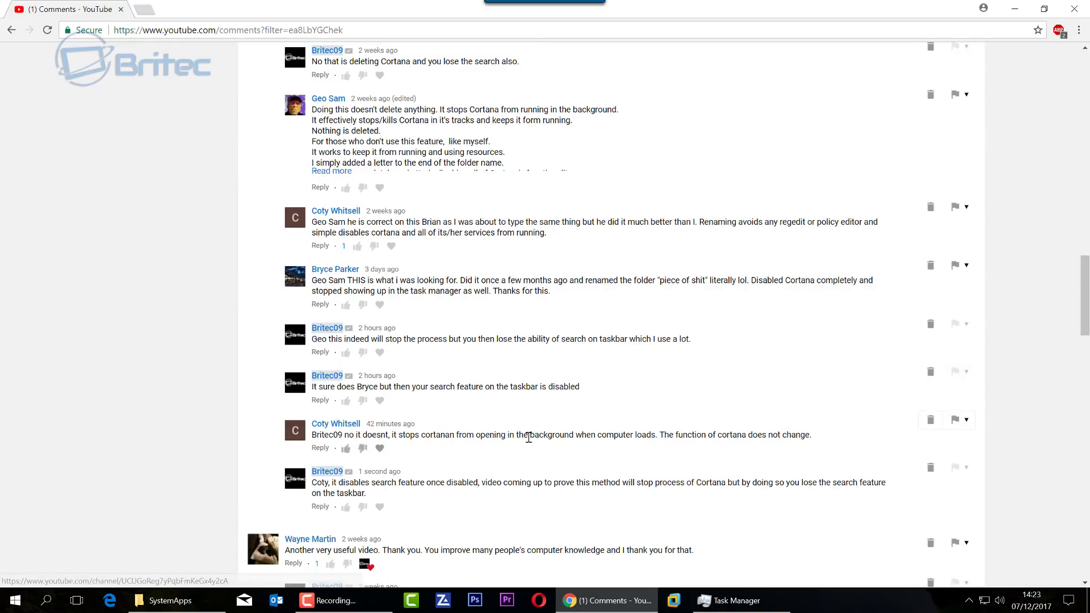
left_click(1015, 8)
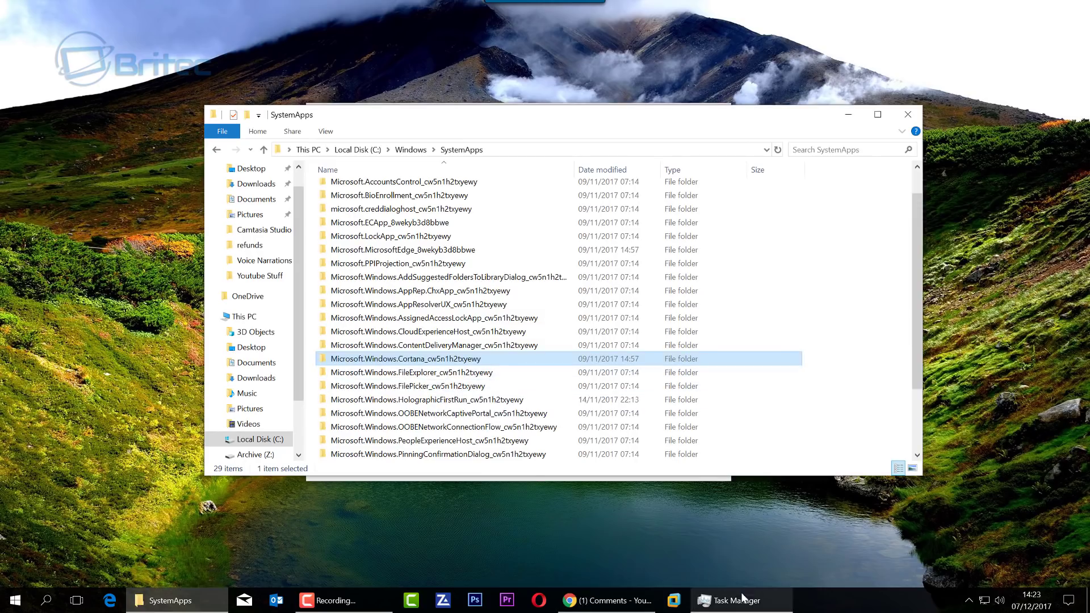
- Try renaming the Cortana folder by appending 'b' to its name
right_click(473, 359)
left_click(499, 333)
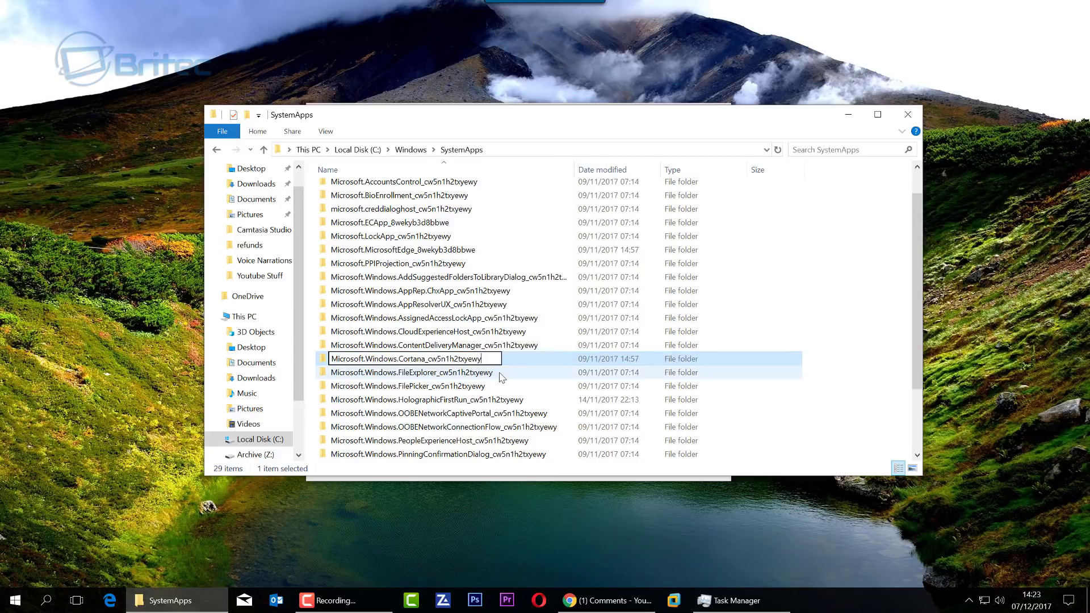
type("b")
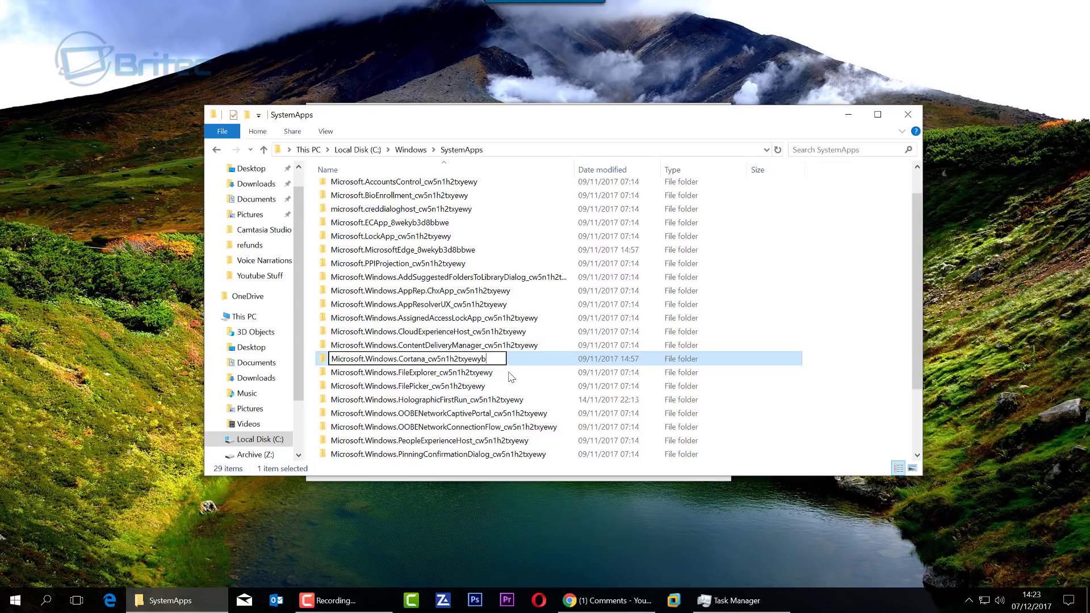
key("Return")
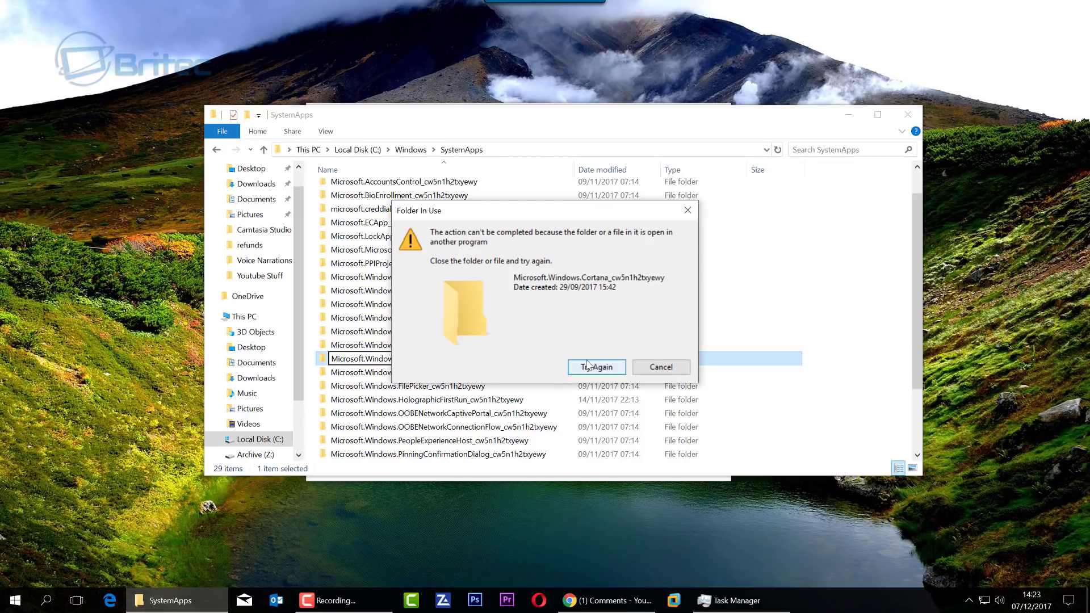
- End the Cortana task, then complete the rename to Microsoft.Windows.Cortana_cw5n1h2txyewyb
left_click(737, 606)
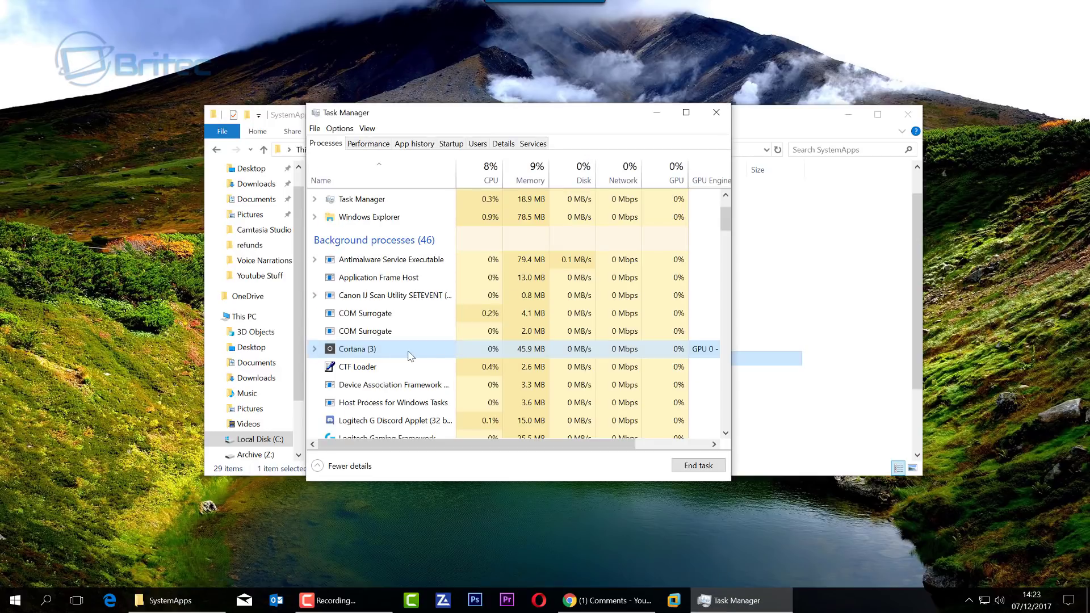
right_click(381, 353)
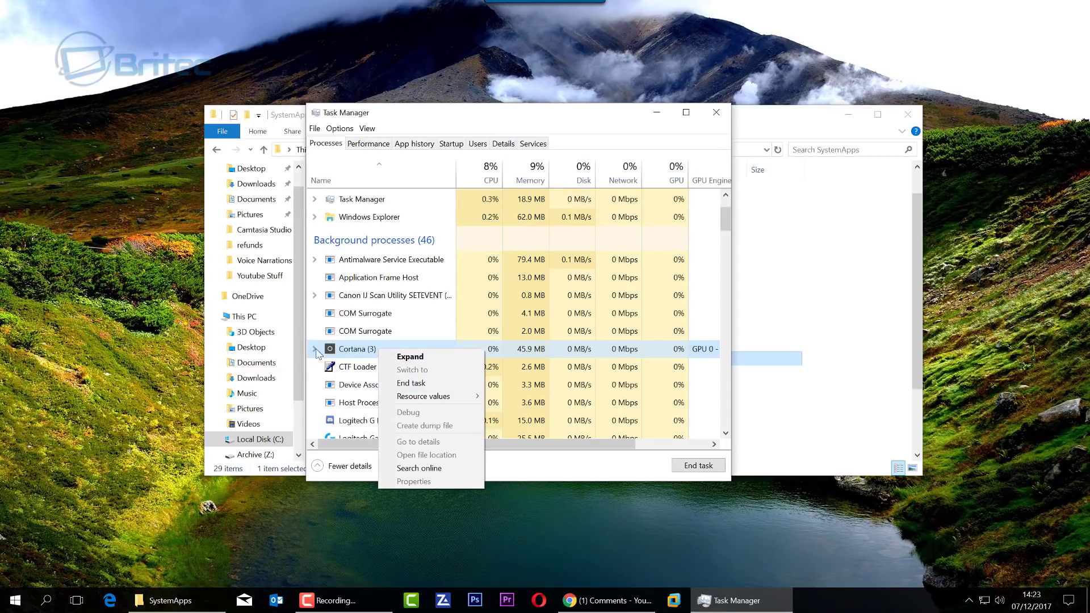
left_click(417, 383)
key("alt+Tab")
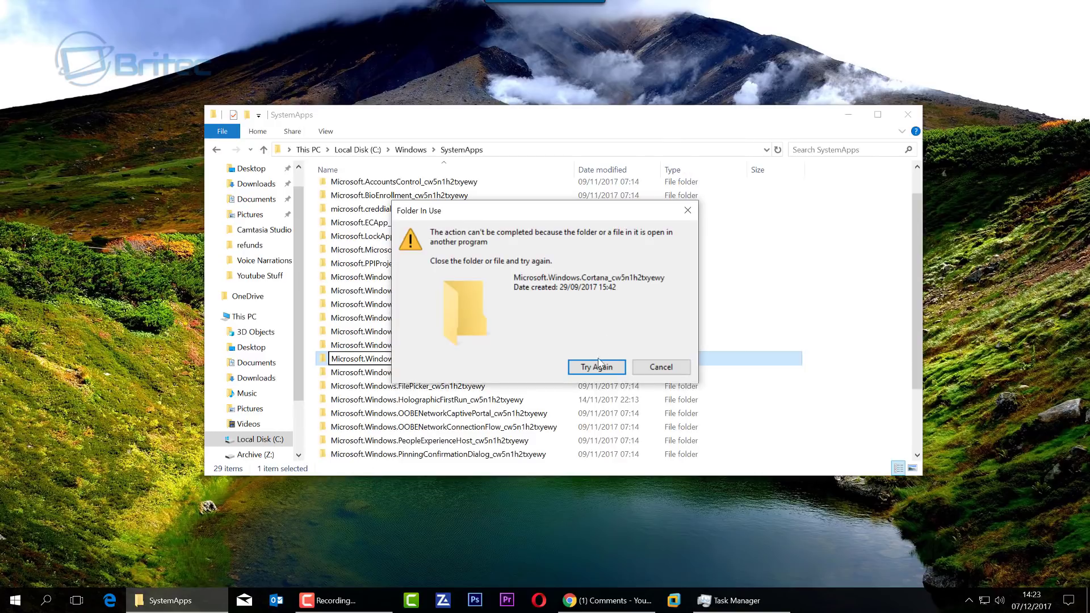
key("Return")
key("Return")
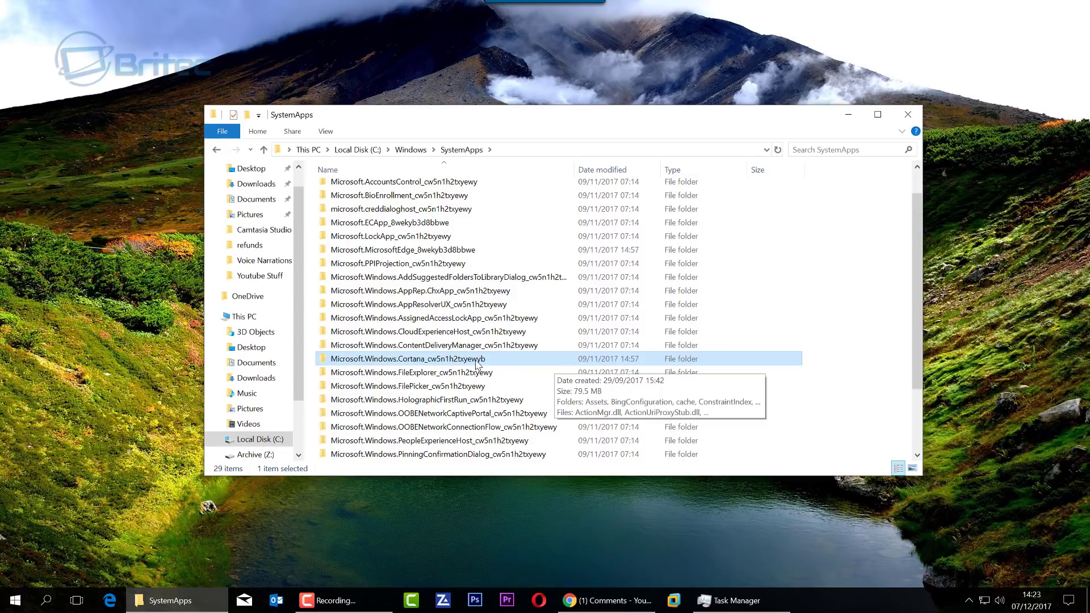
- Check Task Manager's processes for Cortana, then minimize the SystemApps window
left_click(735, 601)
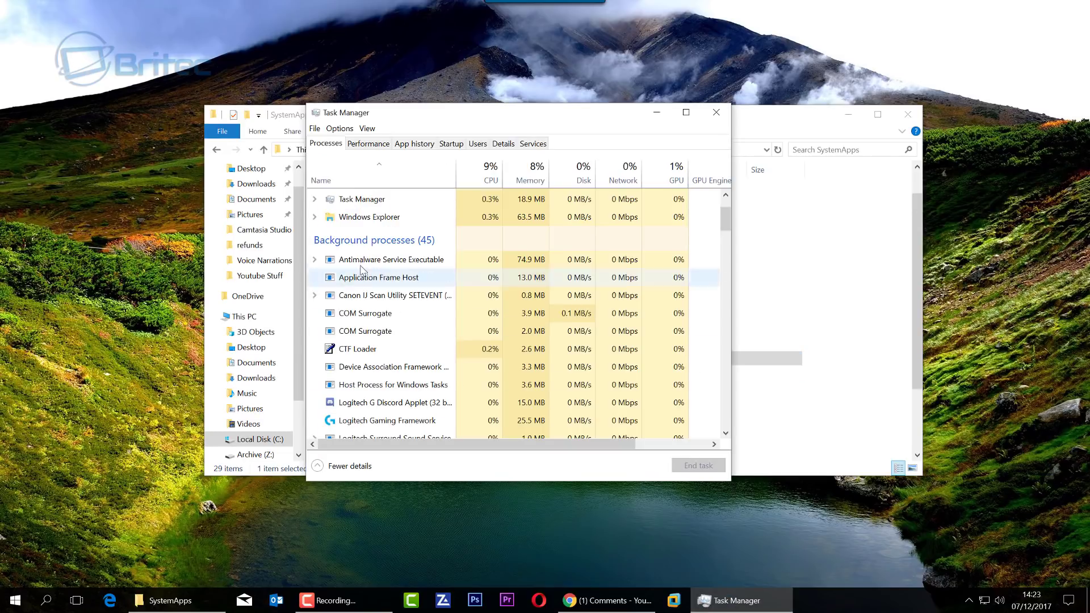
scroll(361, 284, "down", 2)
scroll(363, 346, "up", 4)
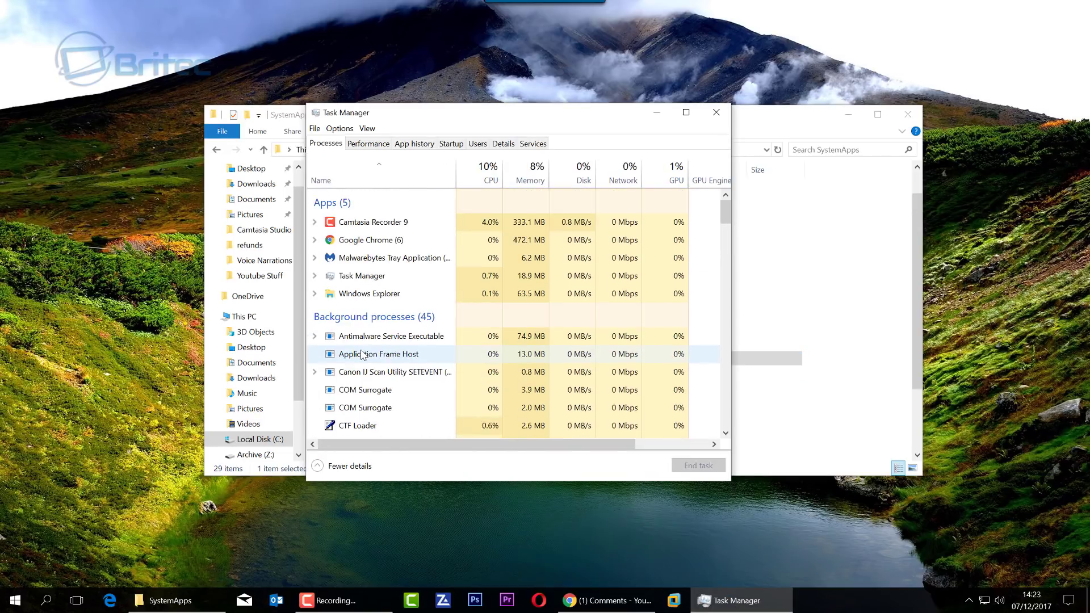
left_click(749, 114)
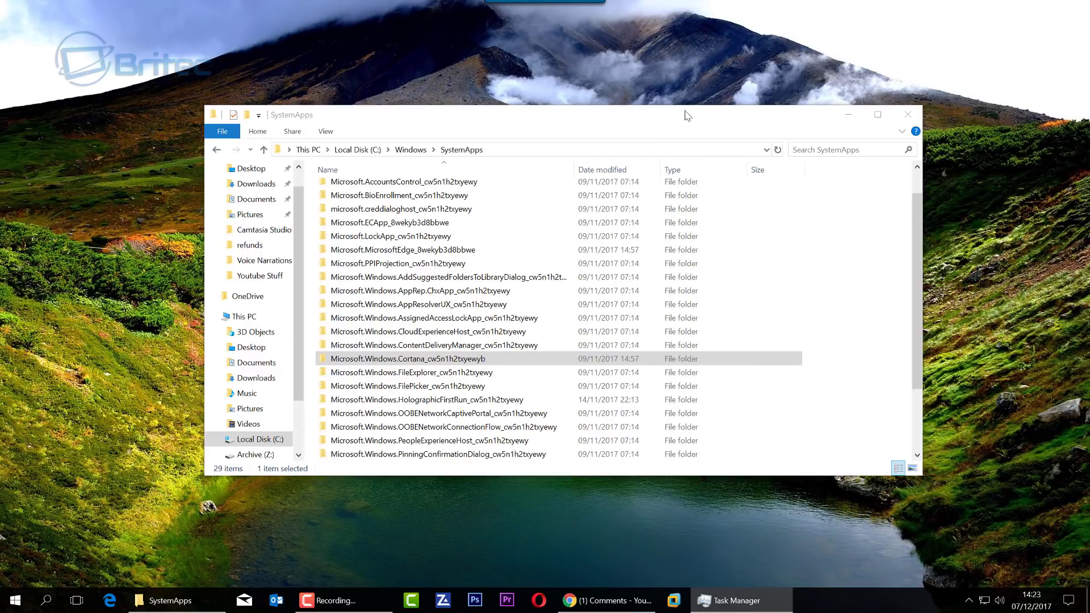
left_click(847, 117)
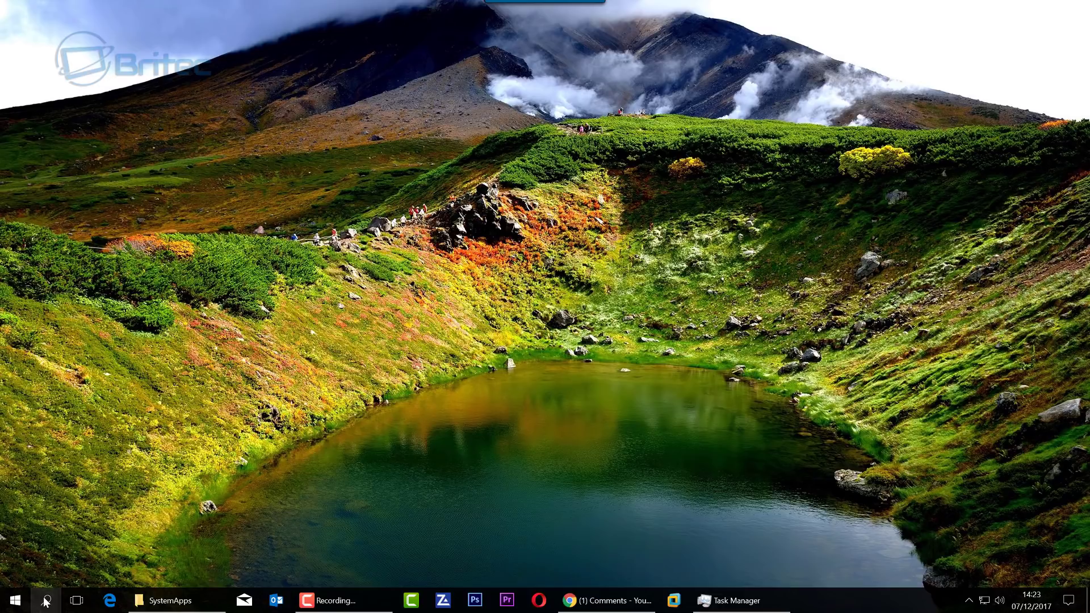
- Open and close the Start menu and the power-user quick links list
left_click(13, 603)
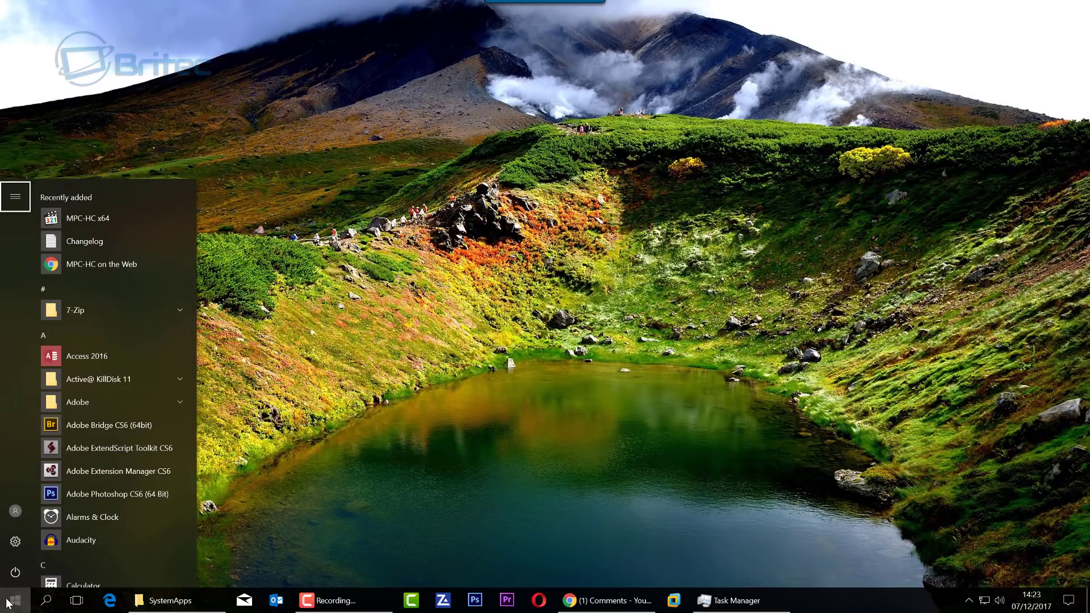
left_click(276, 525)
right_click(13, 604)
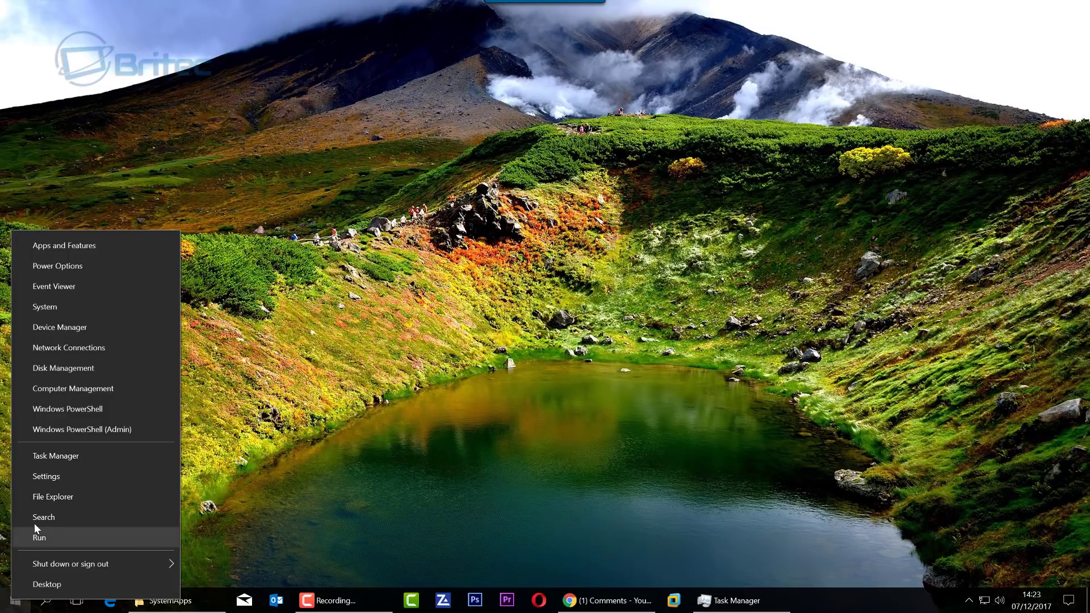
left_click(39, 518)
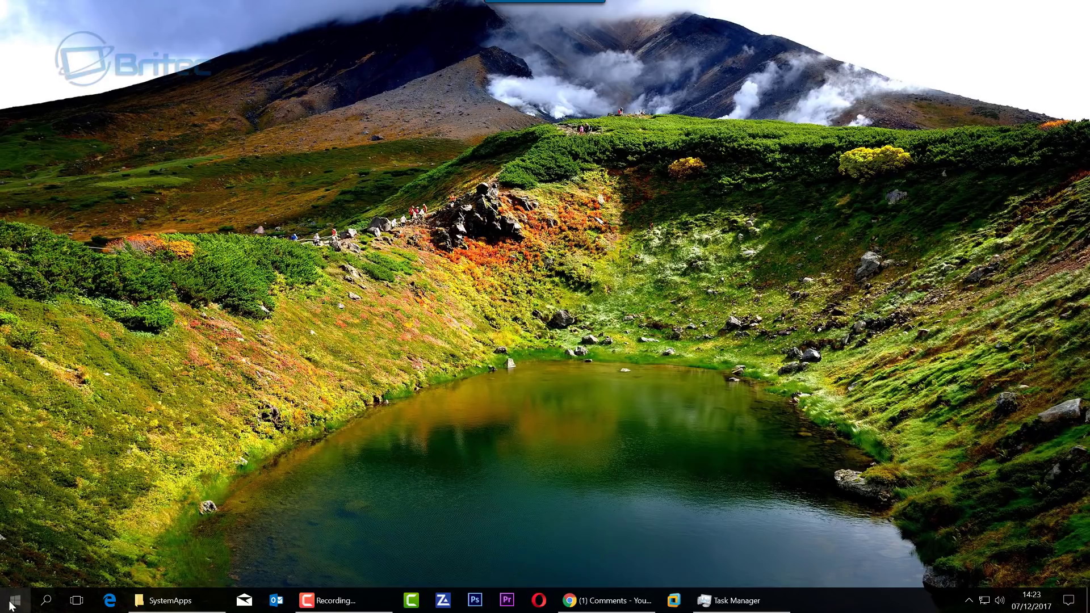
right_click(13, 605)
left_click(39, 518)
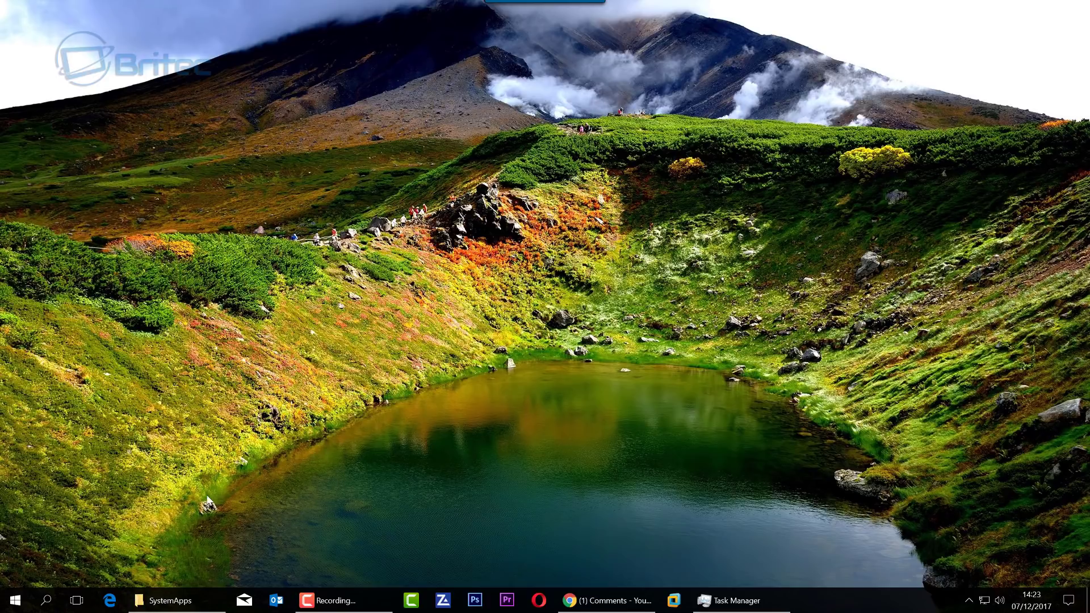
- Set taskbar search to show the full search box
right_click(48, 602)
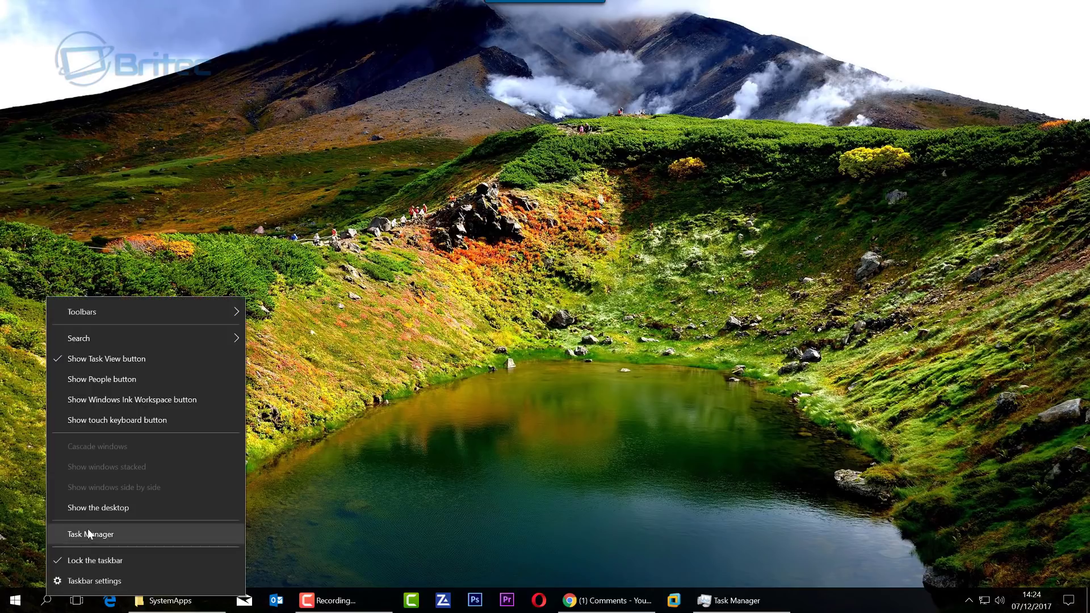
mouse_move(109, 343)
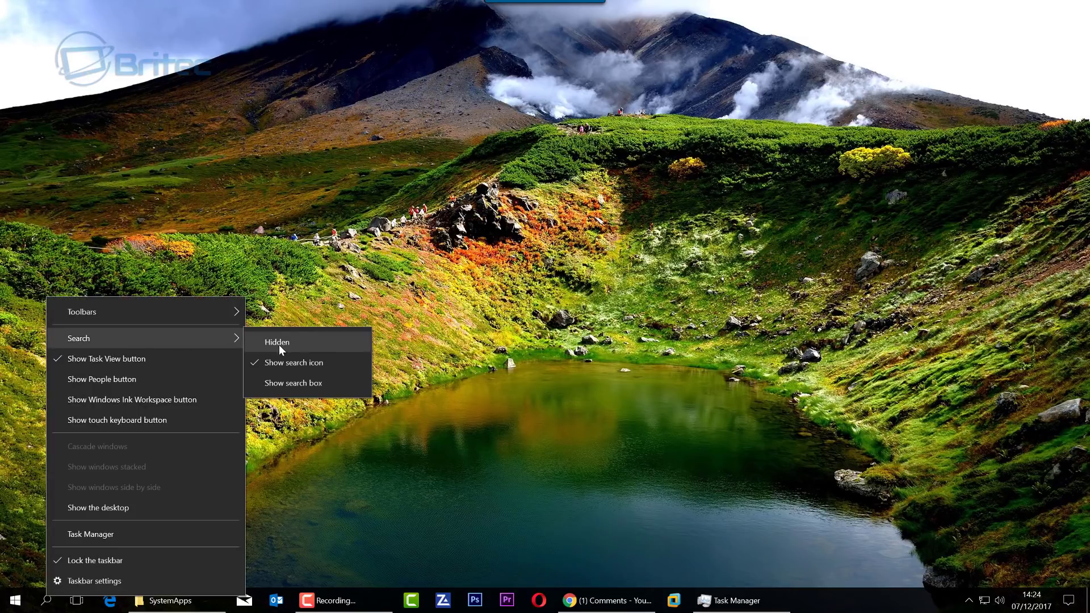
left_click(252, 383)
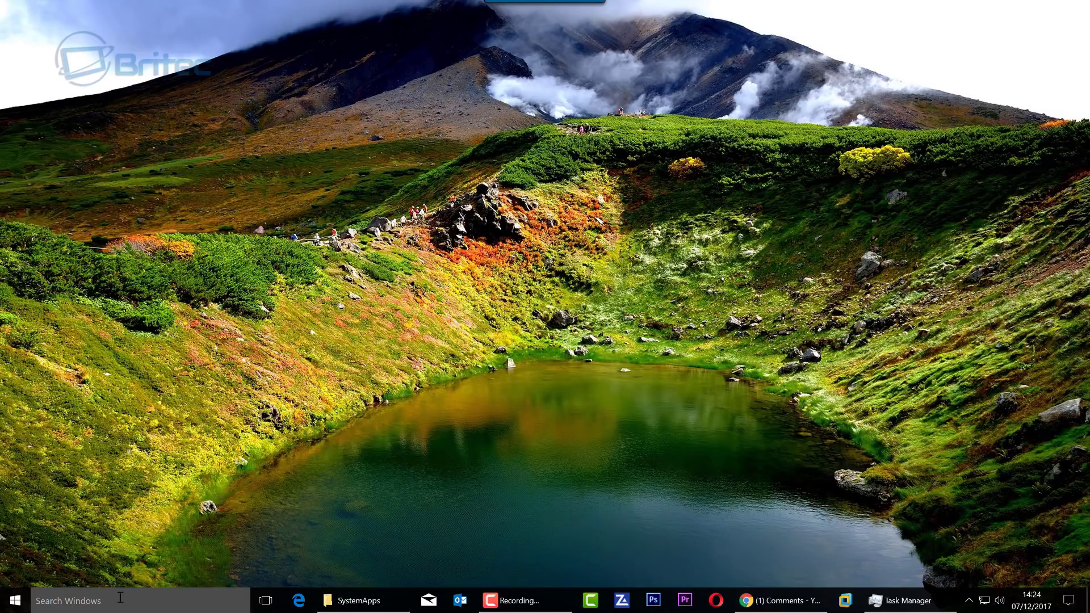
- Open a new File Explorer window, try a This PC search for iso, then close it
right_click(364, 601)
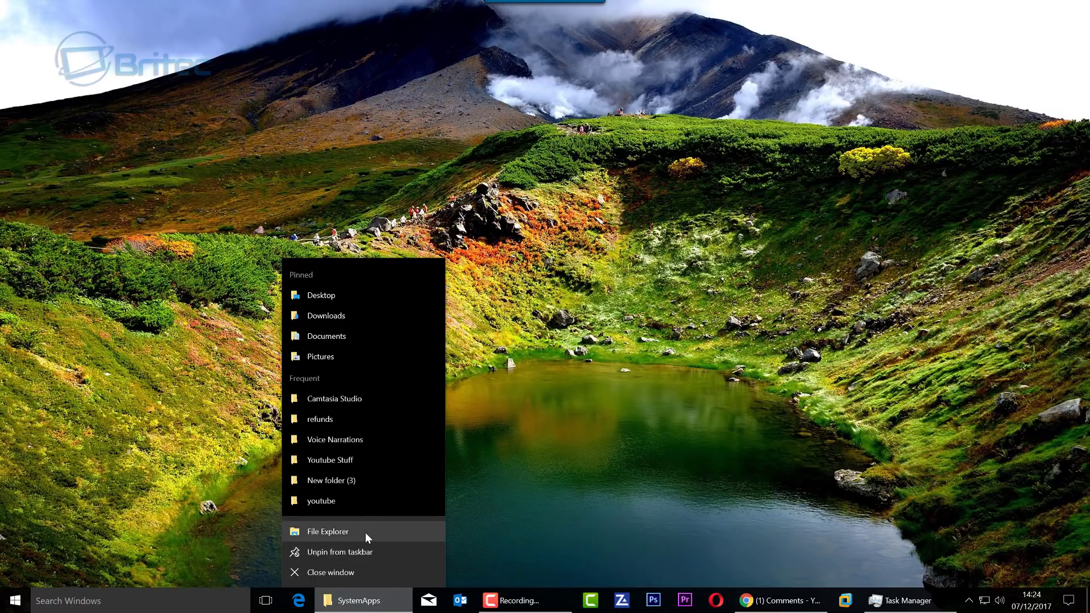
left_click(366, 532)
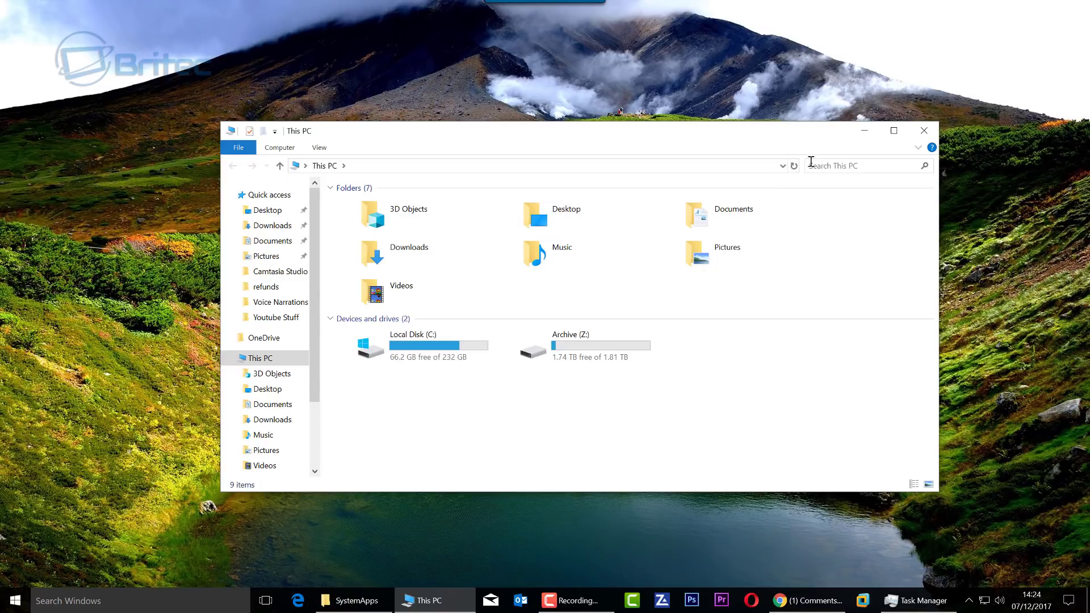
left_click(812, 163)
left_click(824, 179)
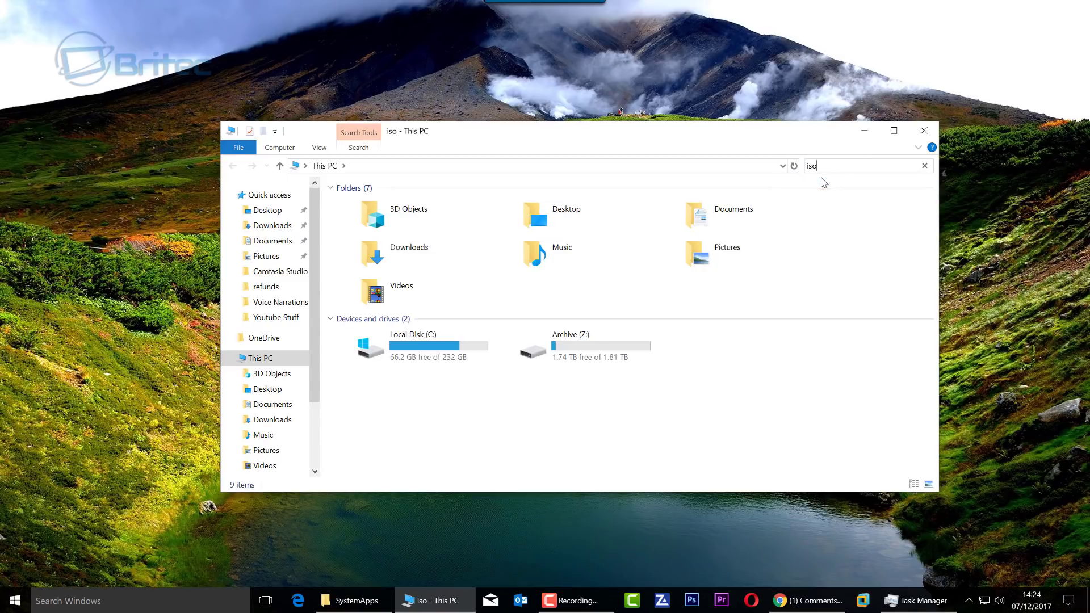
left_click(925, 131)
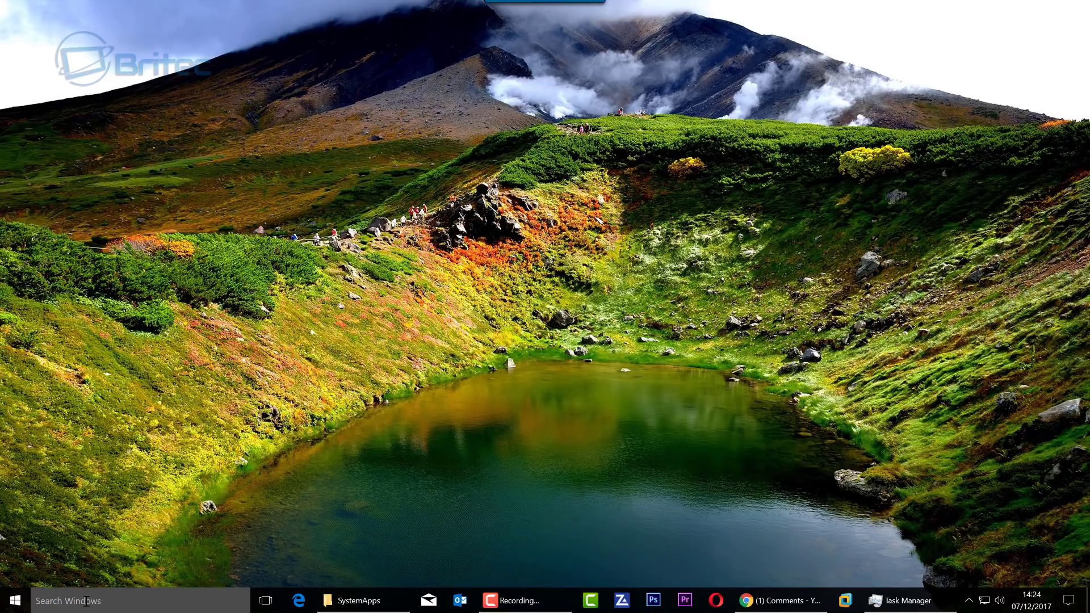
- Confirm Cortana is absent from Task Manager's background processes, test taskbar search, and close Task Manager
left_click(926, 606)
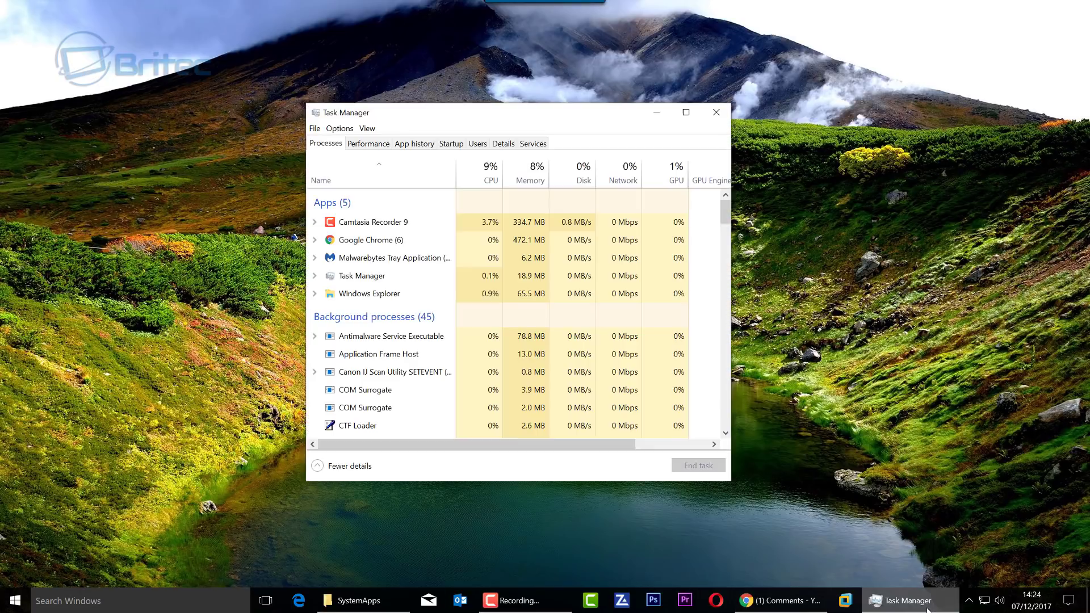
scroll(364, 369, "down", 2)
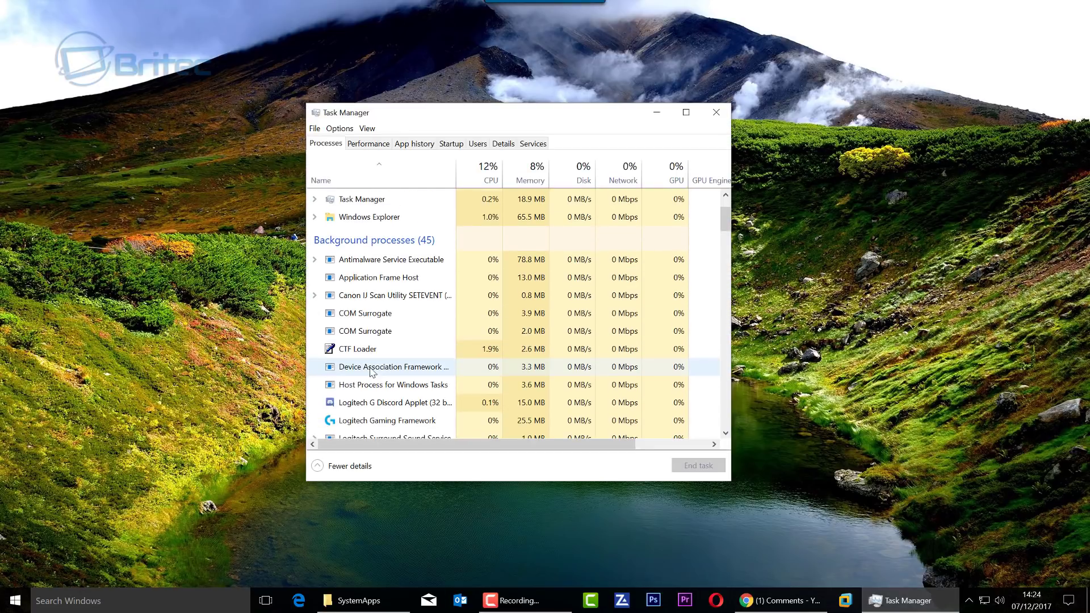
left_click(97, 602)
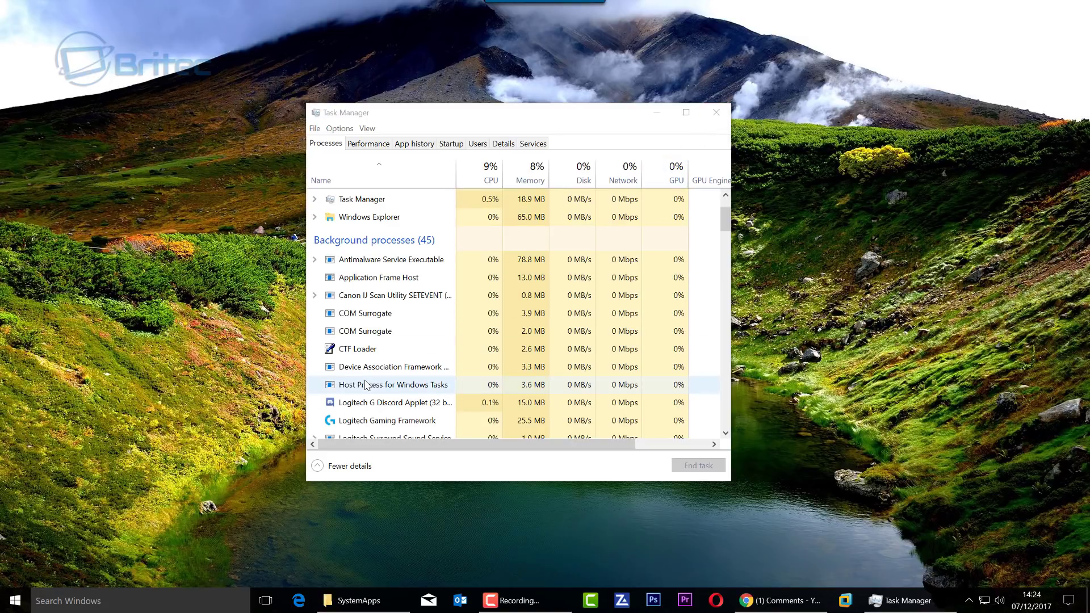
scroll(365, 385, "down", 3)
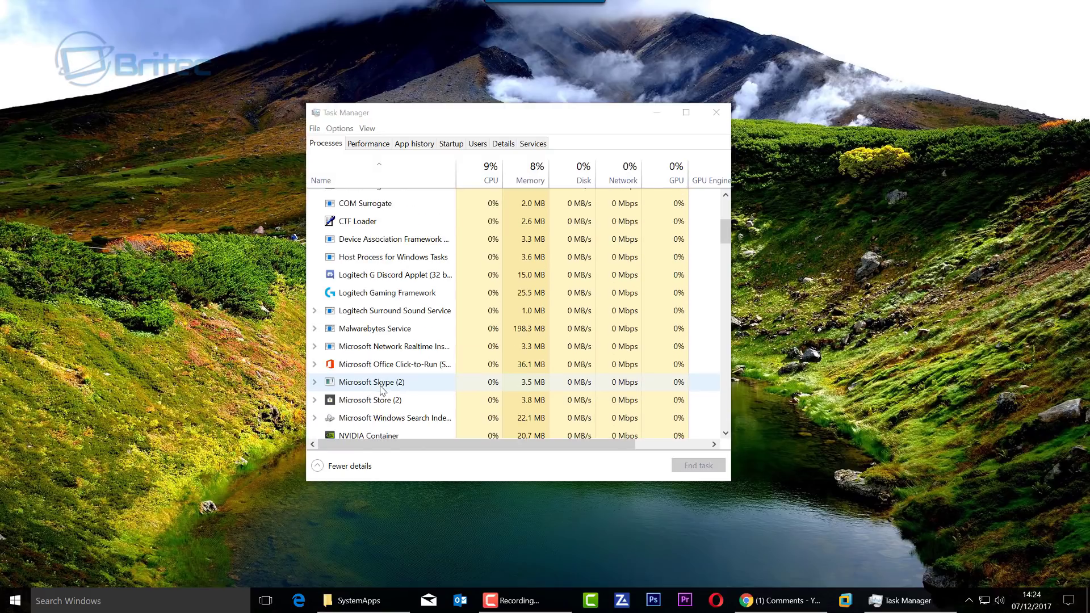
scroll(405, 389, "up", 3)
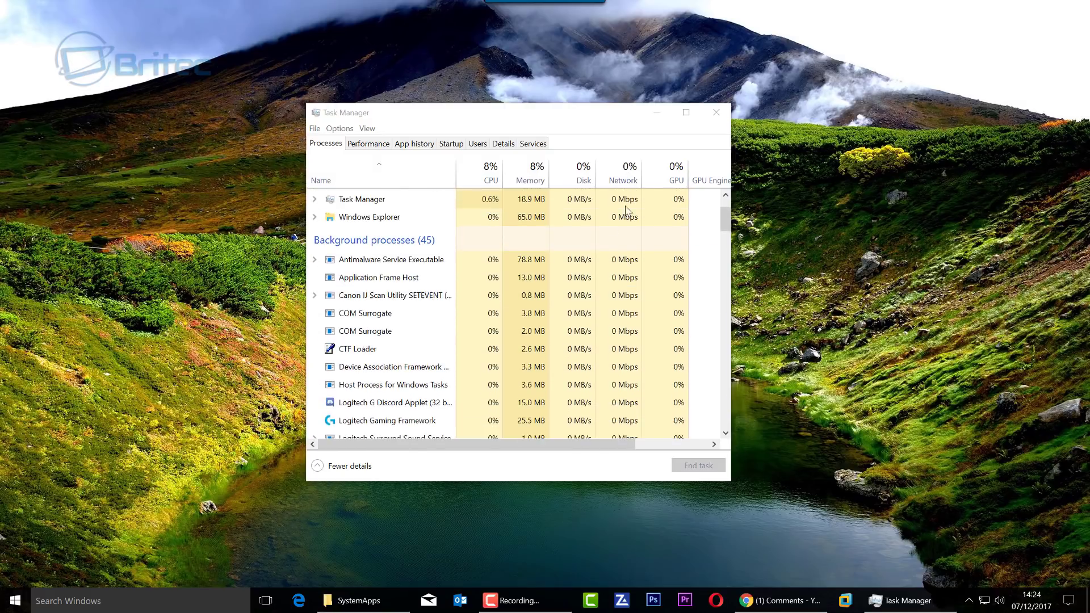
left_click(716, 112)
key("super")
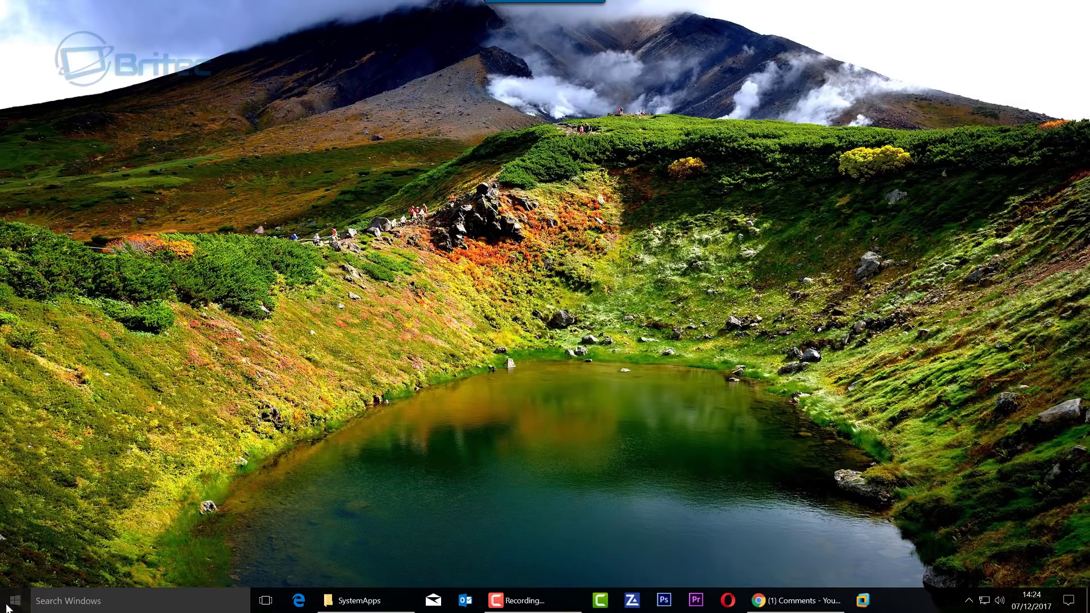
- Rename the folder back to Microsoft.Windows.Cortana_cw5n1h2txyewy, then close the SystemApps window
left_click(398, 477)
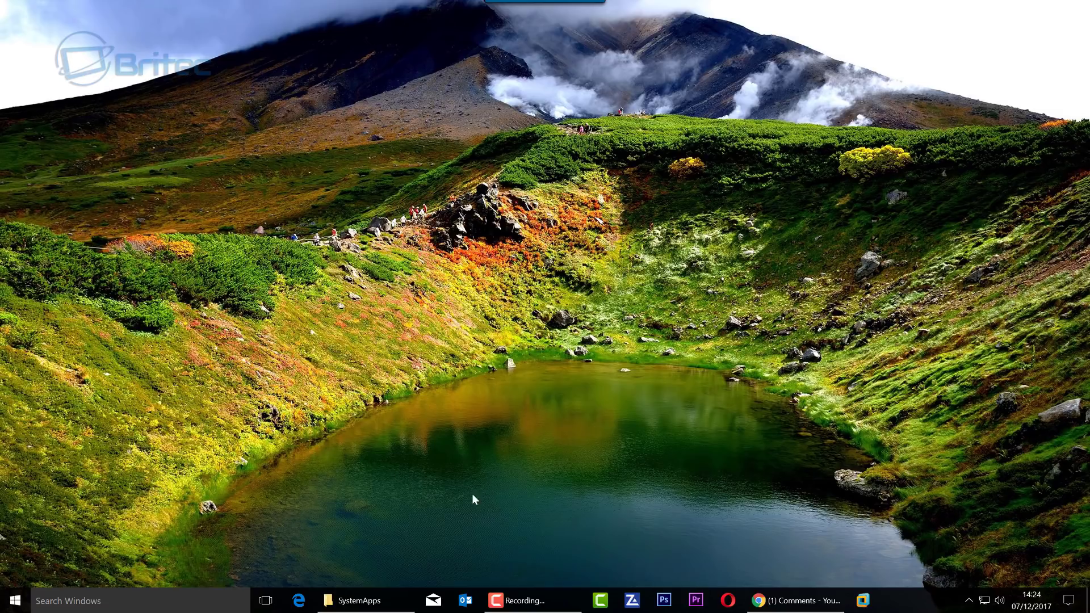
left_click(377, 600)
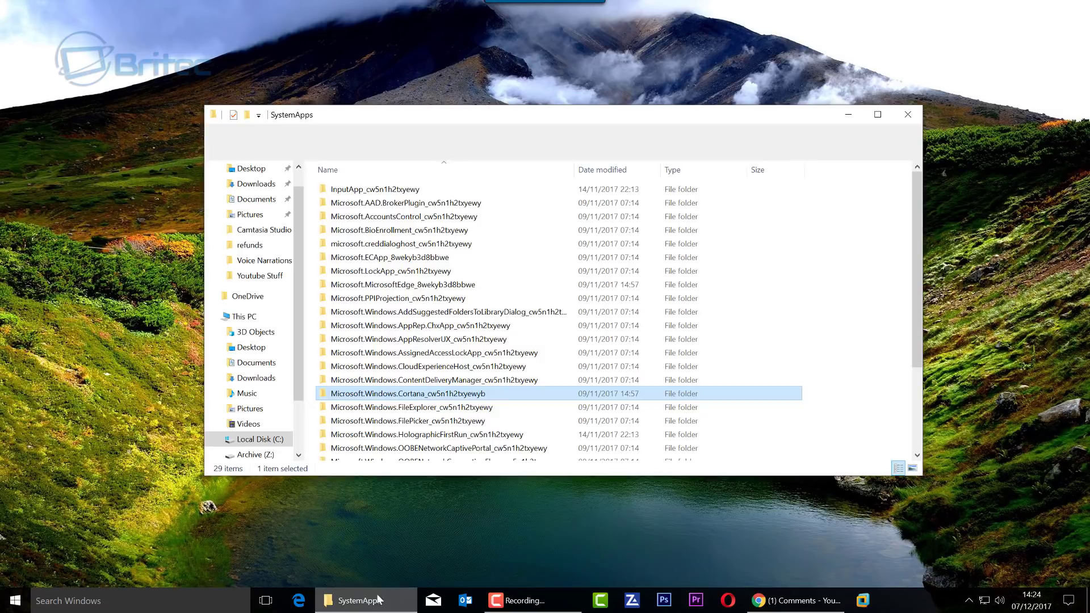
right_click(480, 397)
left_click(516, 367)
key("End")
type("b")
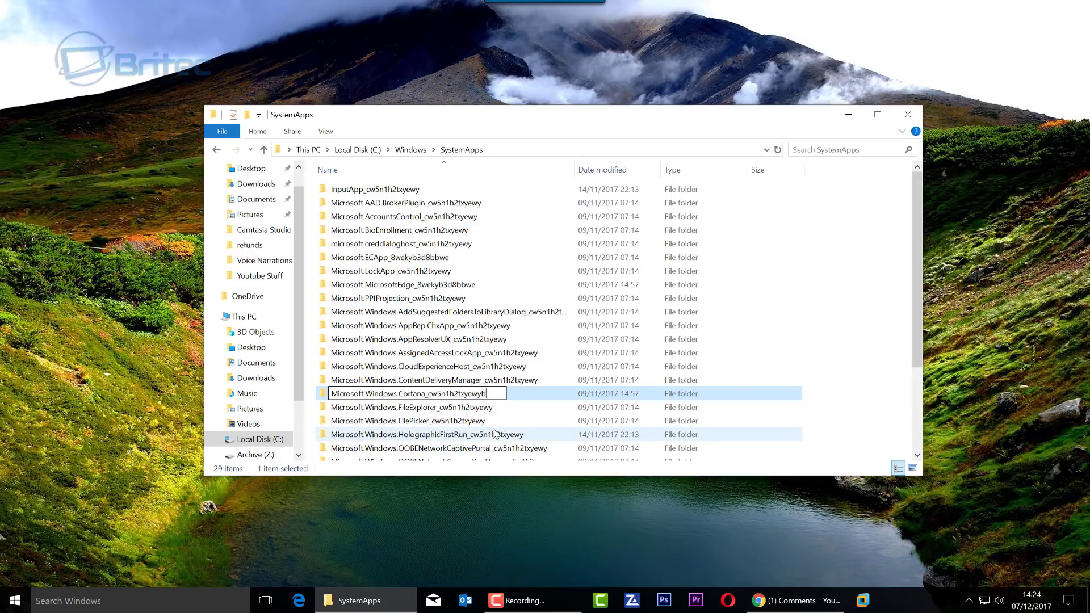
key("BackSpace")
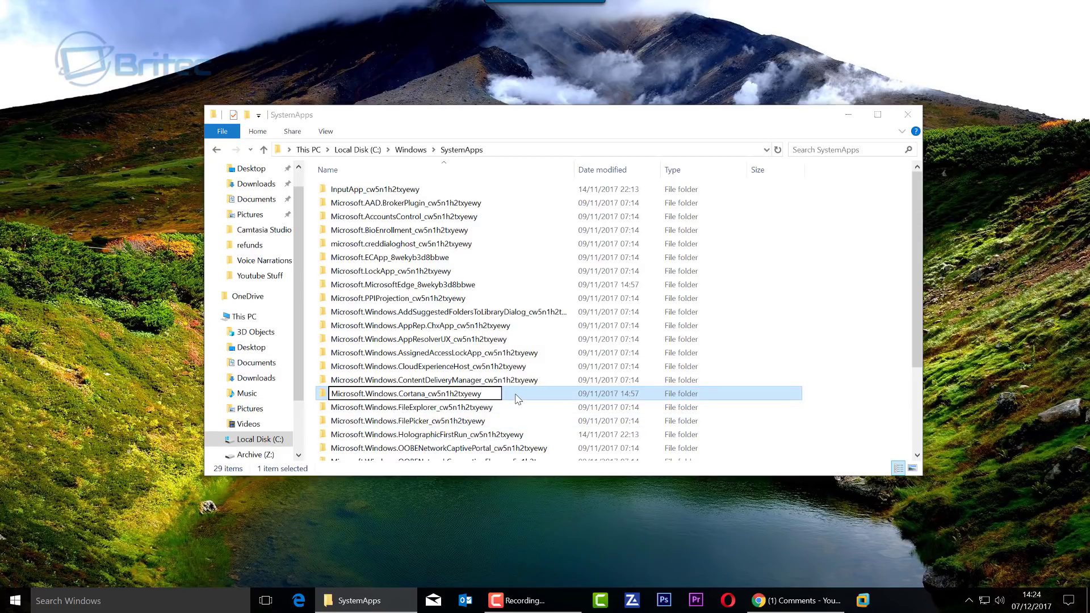
key("Return")
left_click(907, 116)
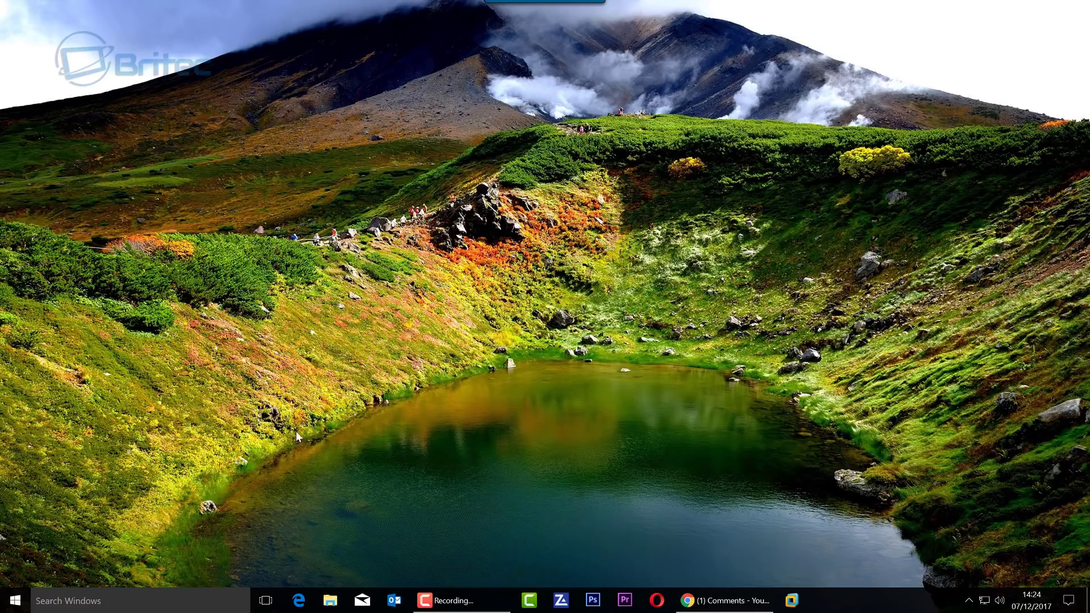
- Test that the taskbar search panel and Start menu open again
left_click(58, 602)
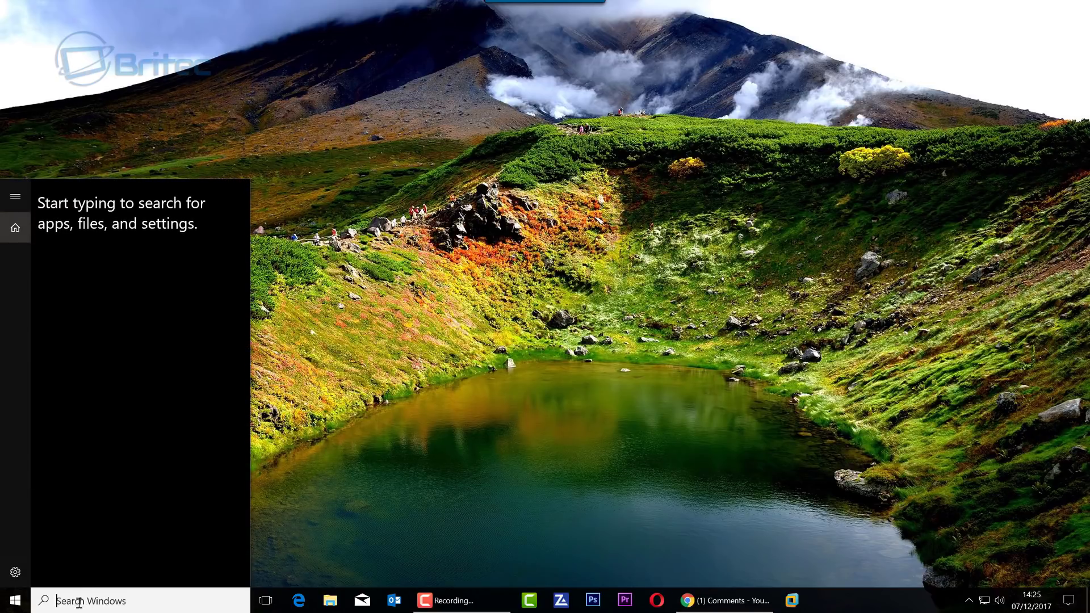
left_click(15, 600)
left_click(56, 603)
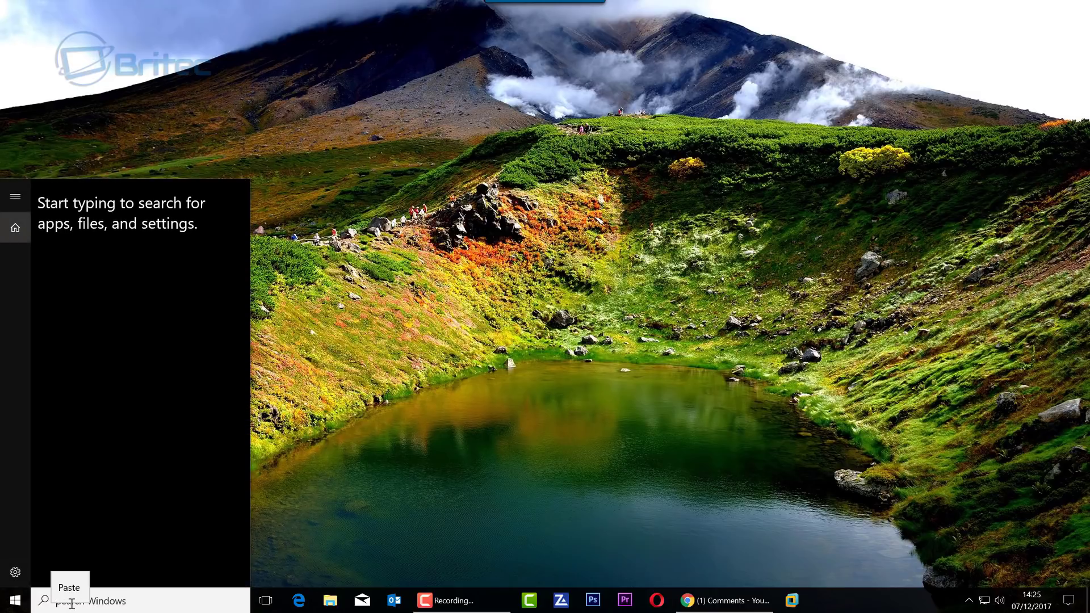
left_click(361, 522)
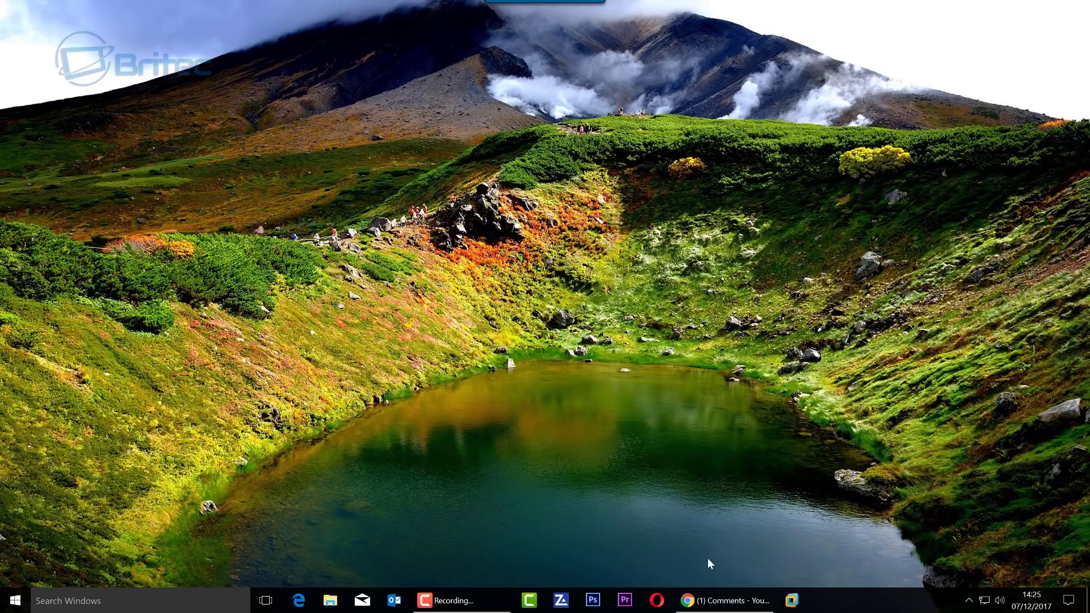
left_click(724, 600)
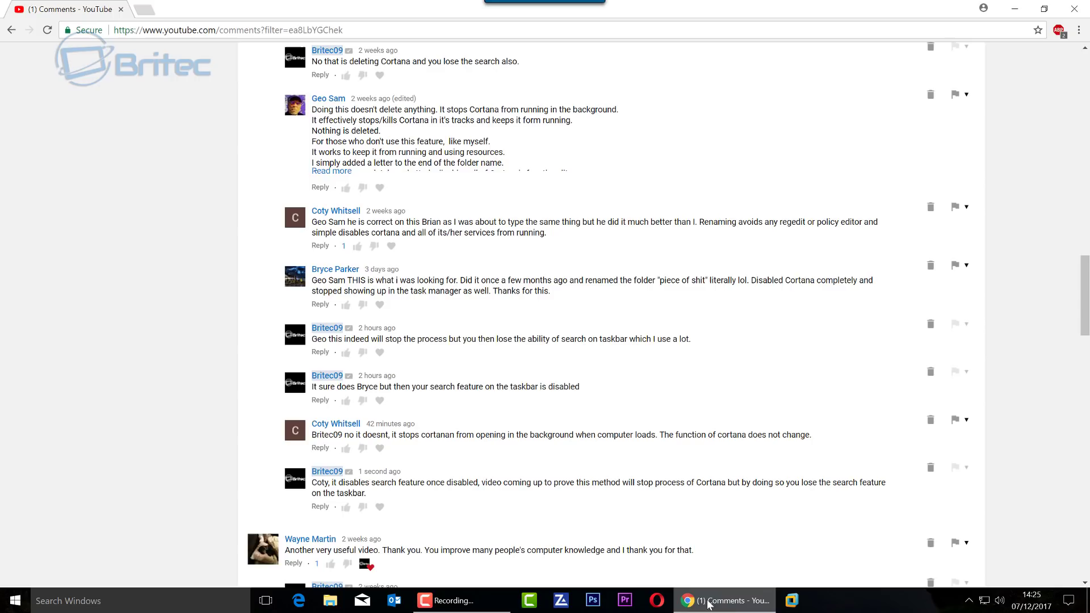
scroll(372, 372, "up", 5)
scroll(372, 372, "up", 13)
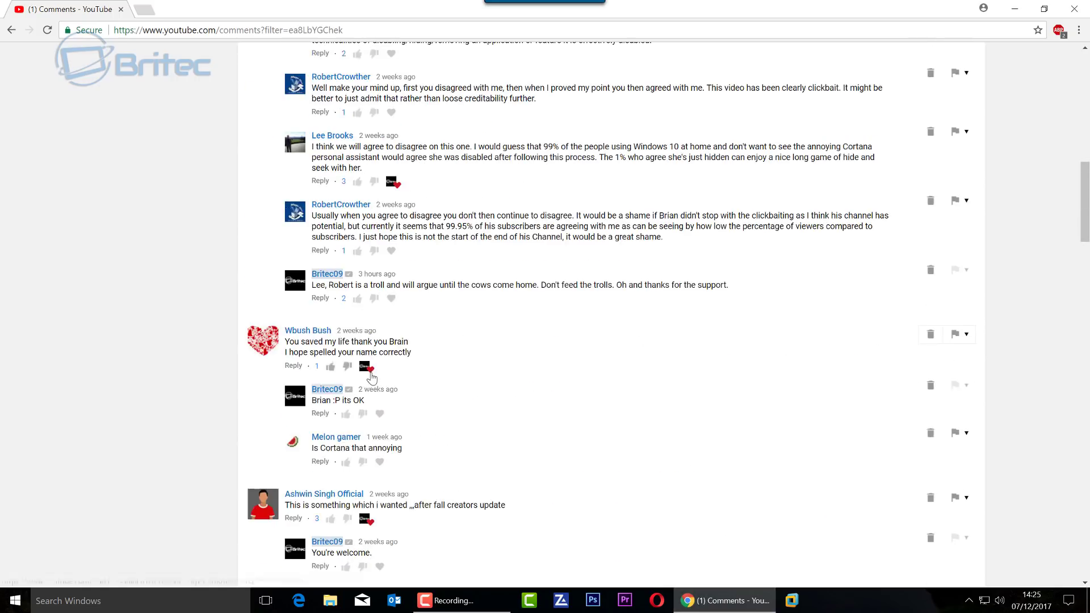
scroll(389, 398, "down", 6)
scroll(395, 407, "down", 8)
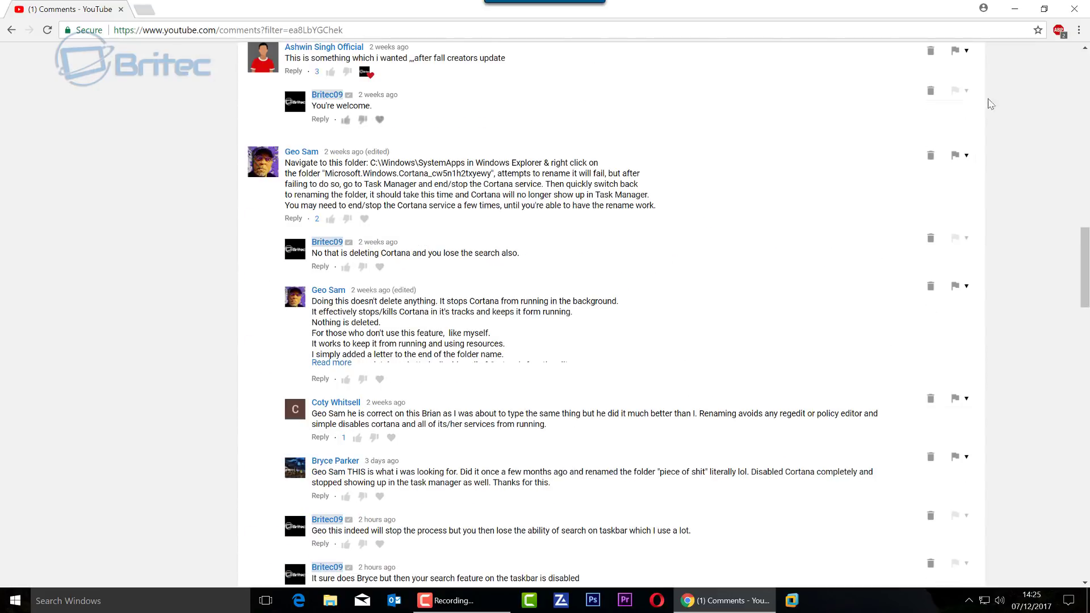
left_click(1015, 9)
- Open Task Manager, confirm the Cortana process is running again, then minimize it
right_click(865, 604)
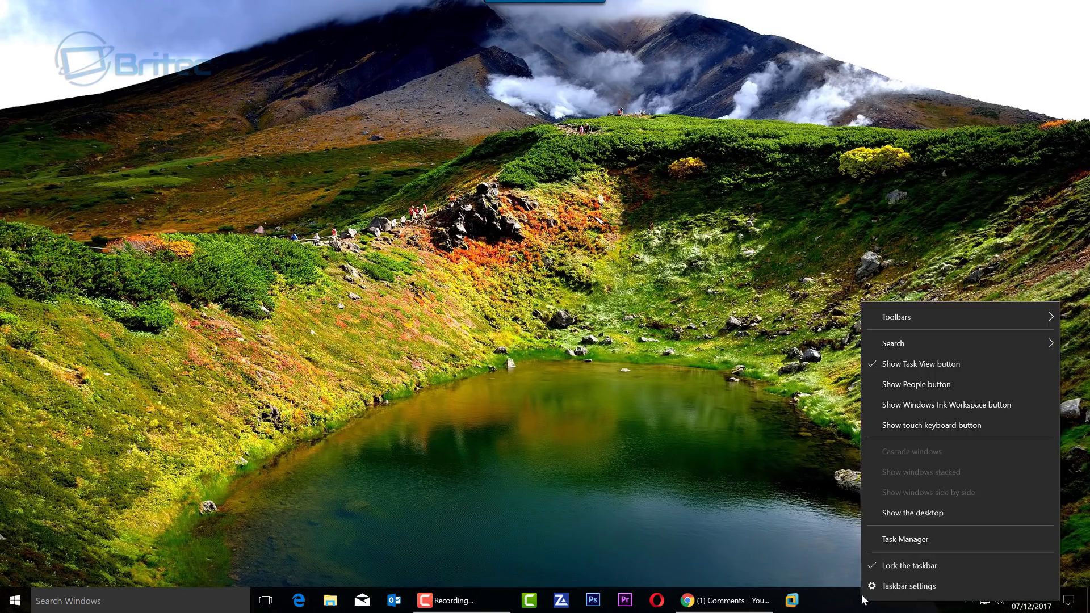
left_click(871, 538)
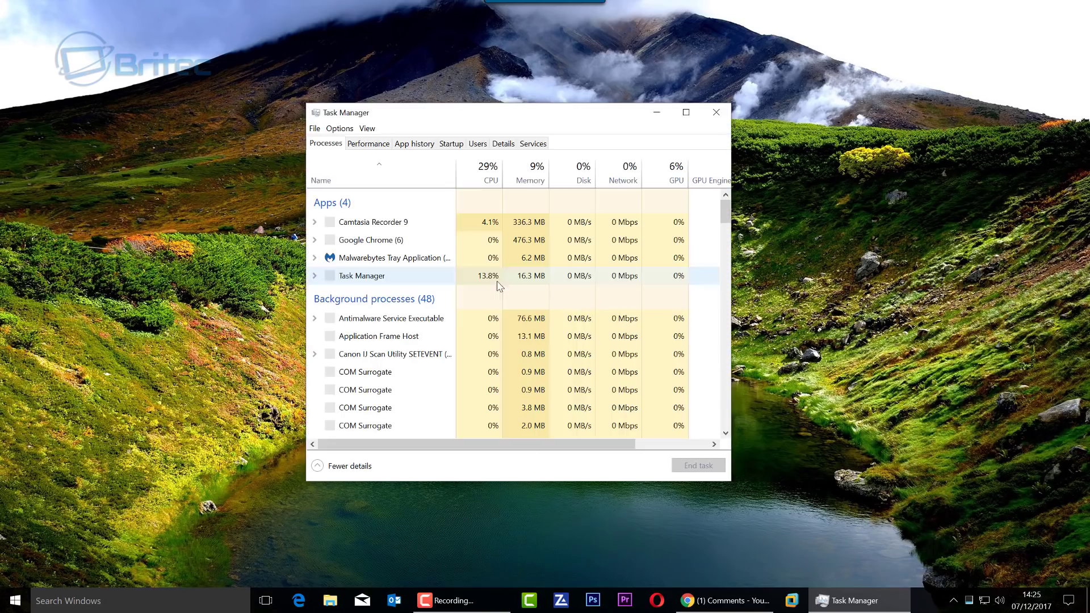
scroll(402, 344, "down", 1)
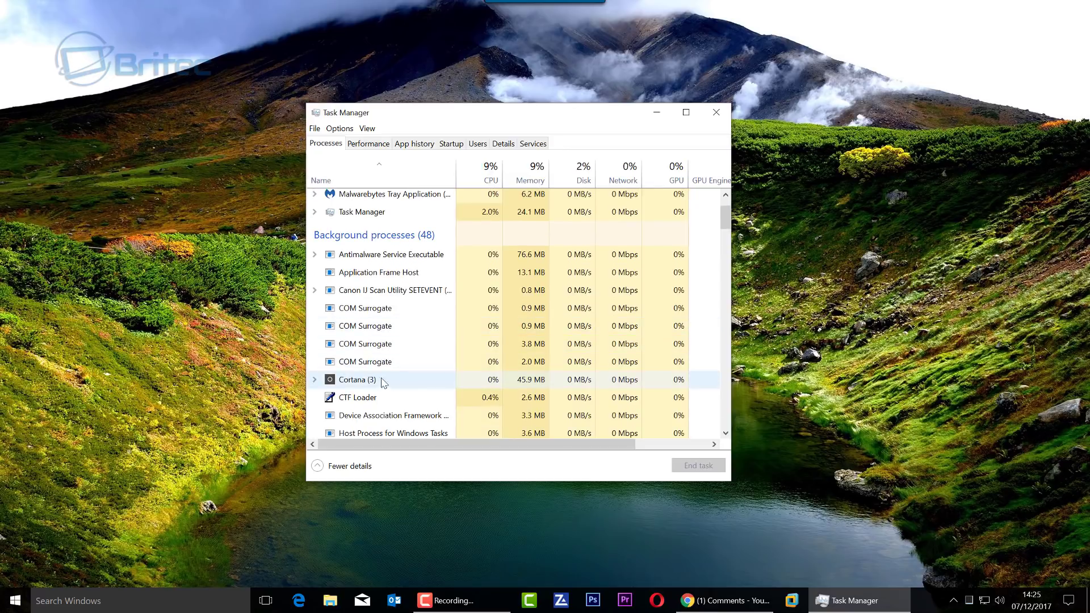
left_click(404, 380)
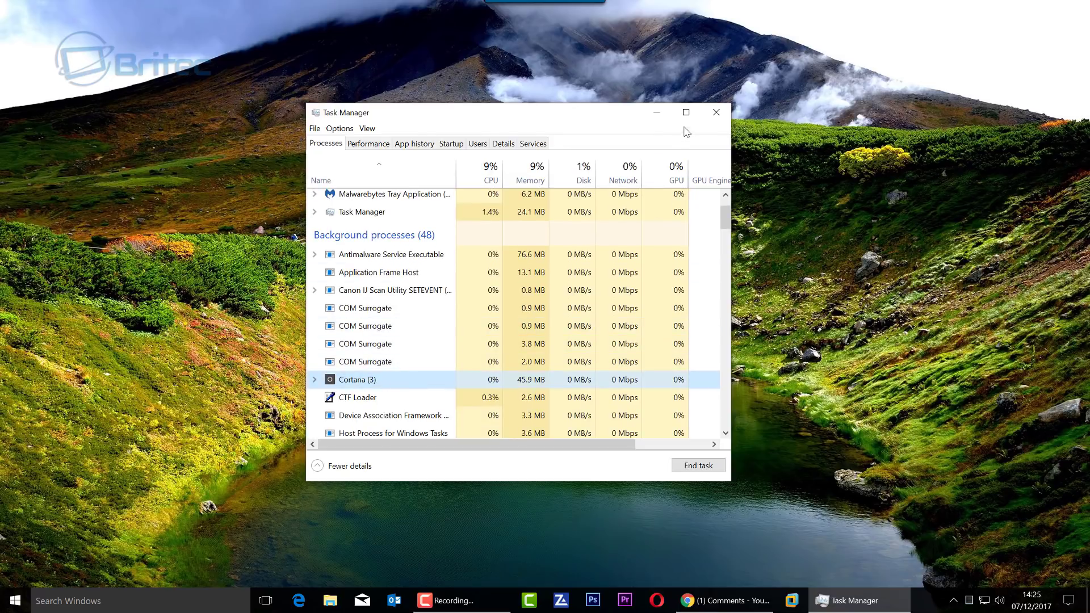
left_click(657, 112)
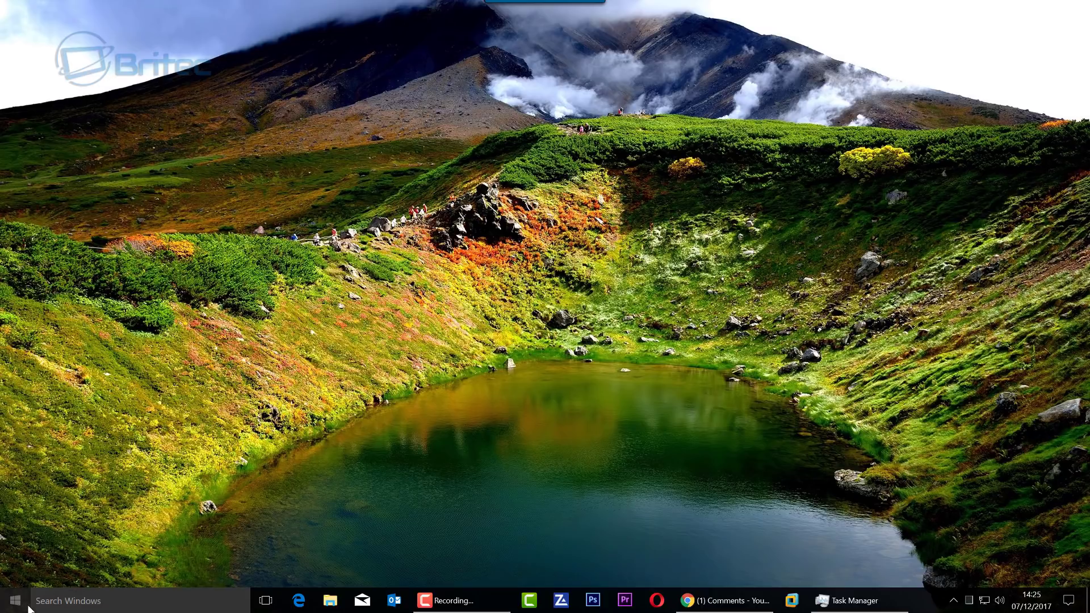
- Test search from the taskbar box twice and from the Win+X quick-link list
left_click(80, 603)
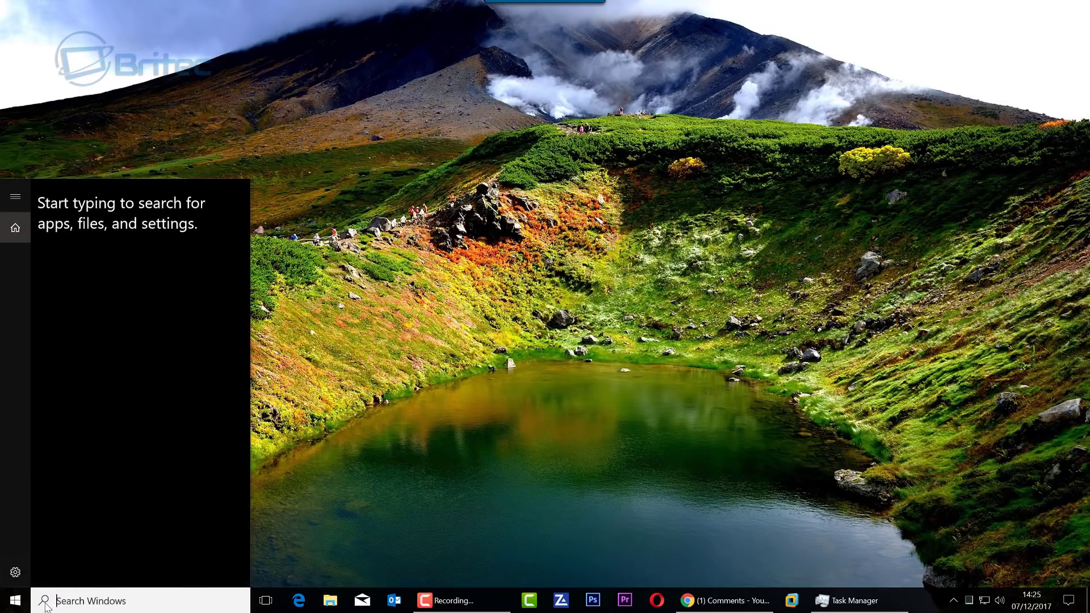
left_click(494, 493)
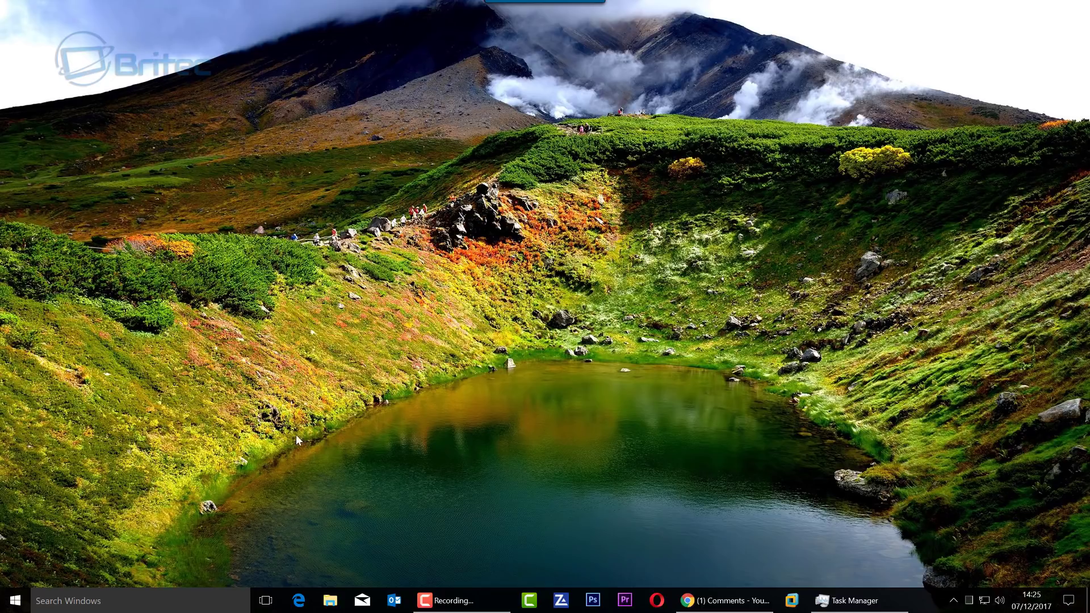
left_click(92, 596)
left_click(415, 484)
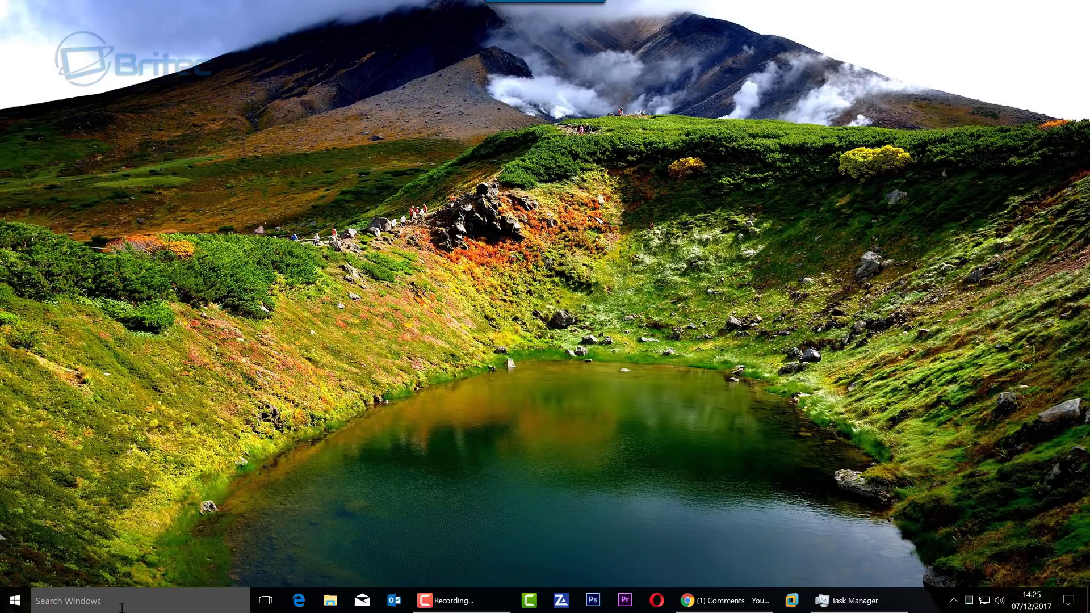
right_click(15, 600)
left_click(50, 536)
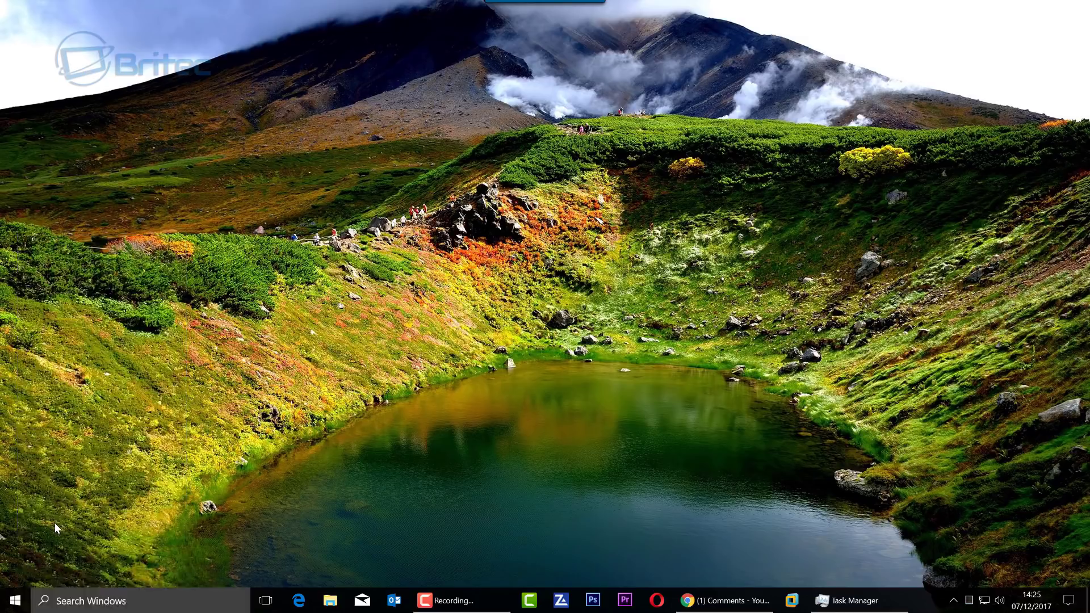
left_click(380, 380)
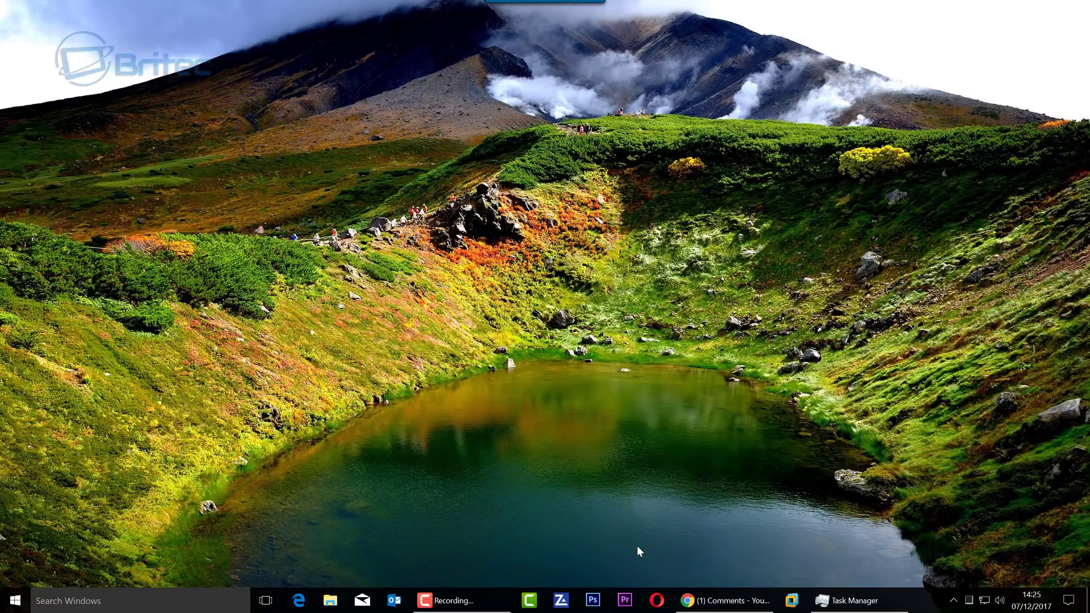